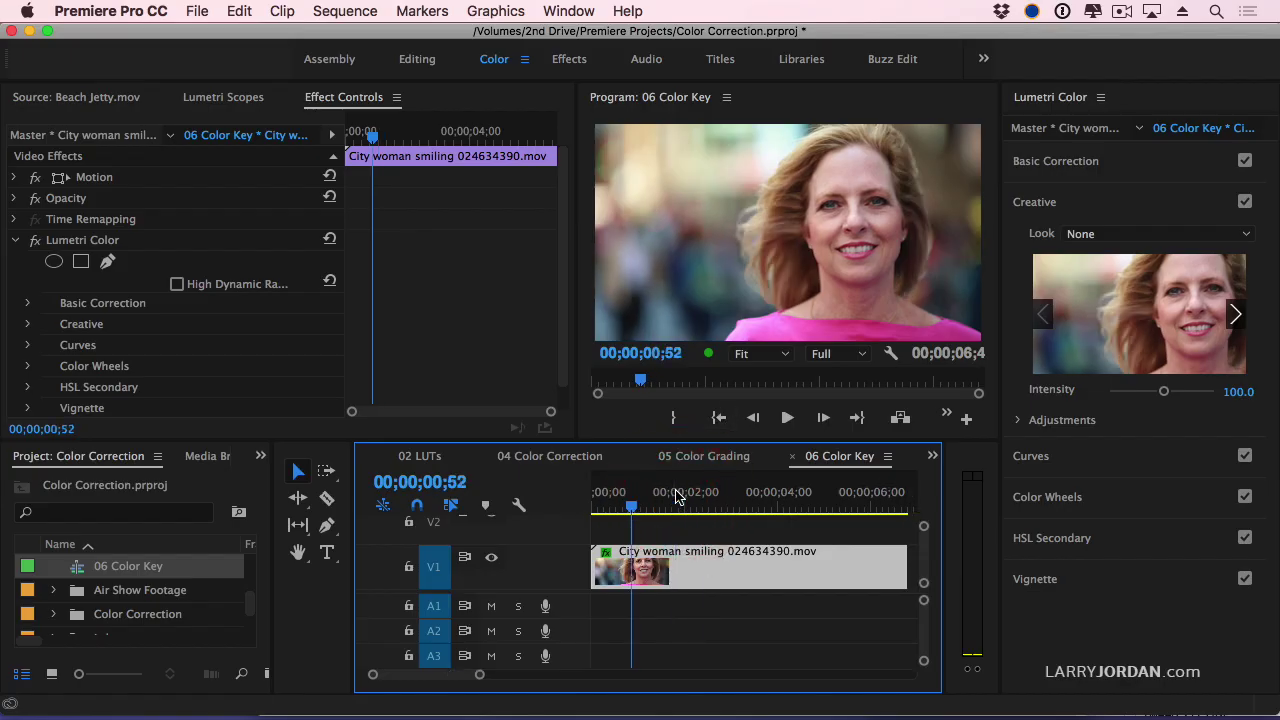
Step: Scrub to a later frame, zoom the Program monitor to 25%, and expand Lumetri's HSL Secondary section
left_click_drag(696, 505, 853, 511)
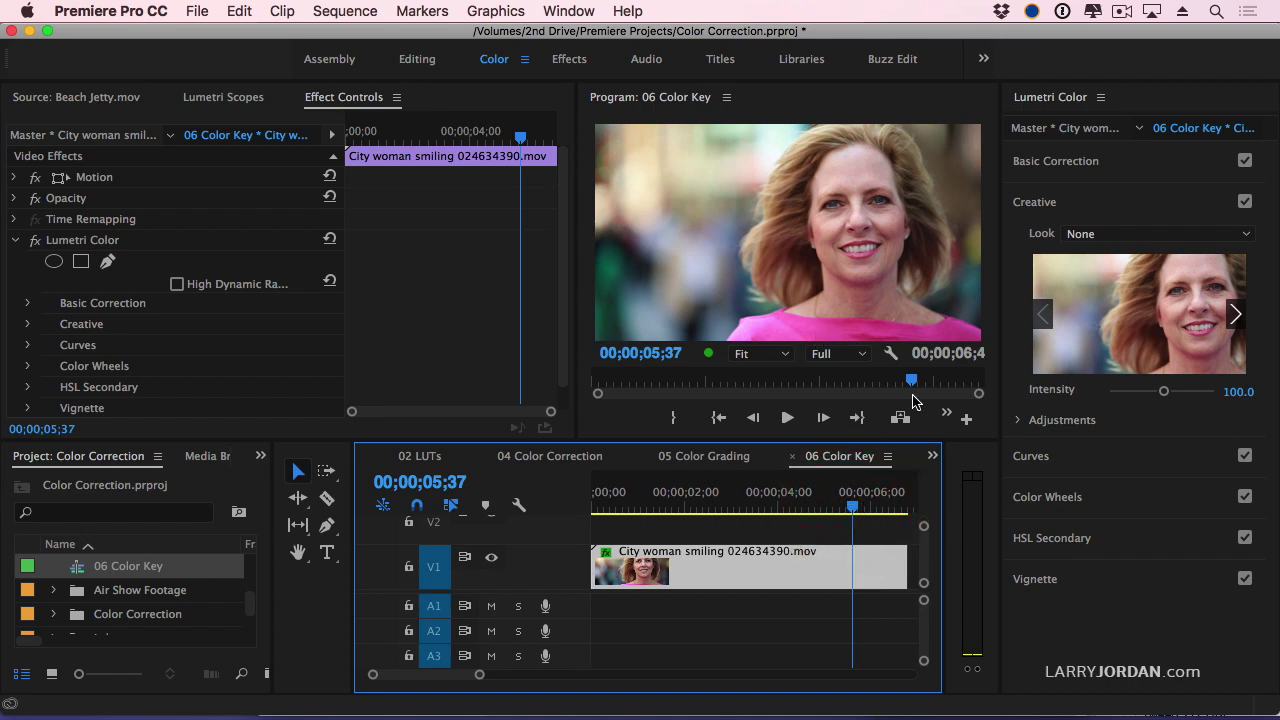
left_click(758, 356)
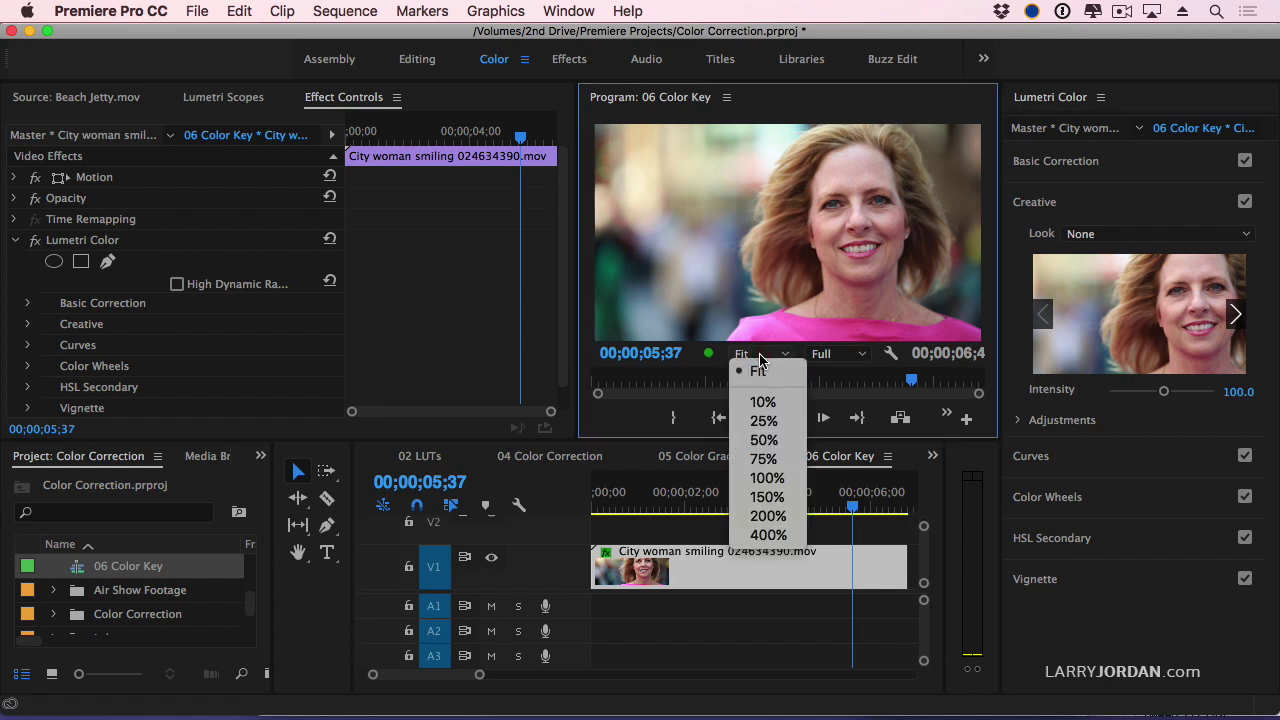
left_click(763, 421)
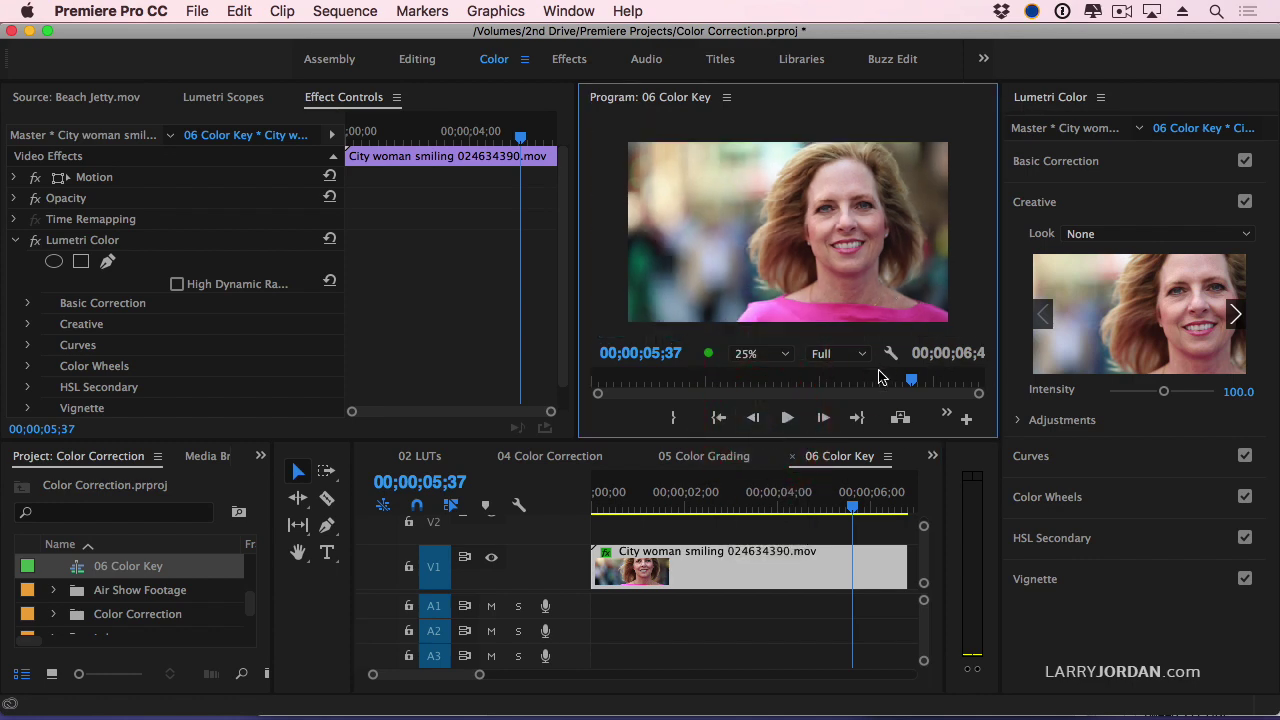
left_click(1075, 540)
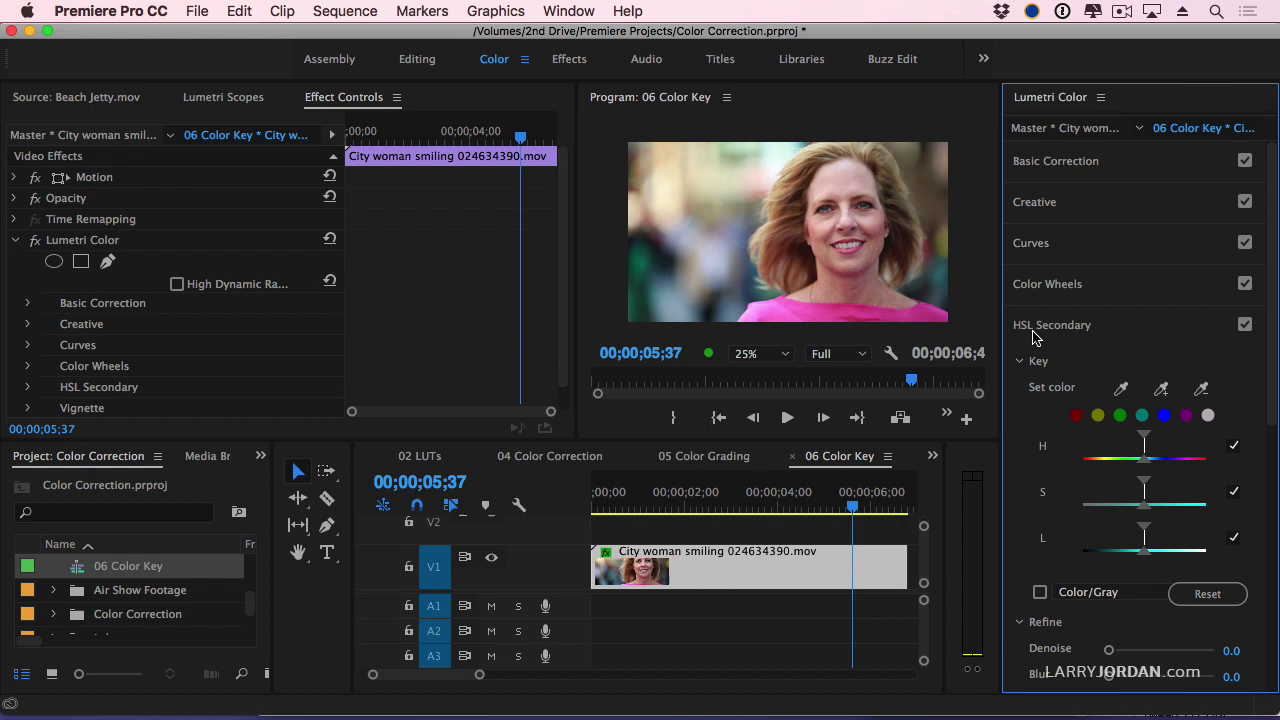
Step: Sample the pink top with the Set color eyedropper and turn on the Color/Gray preview
left_click(1142, 415)
left_click(1121, 388)
left_click_drag(778, 305, 866, 314)
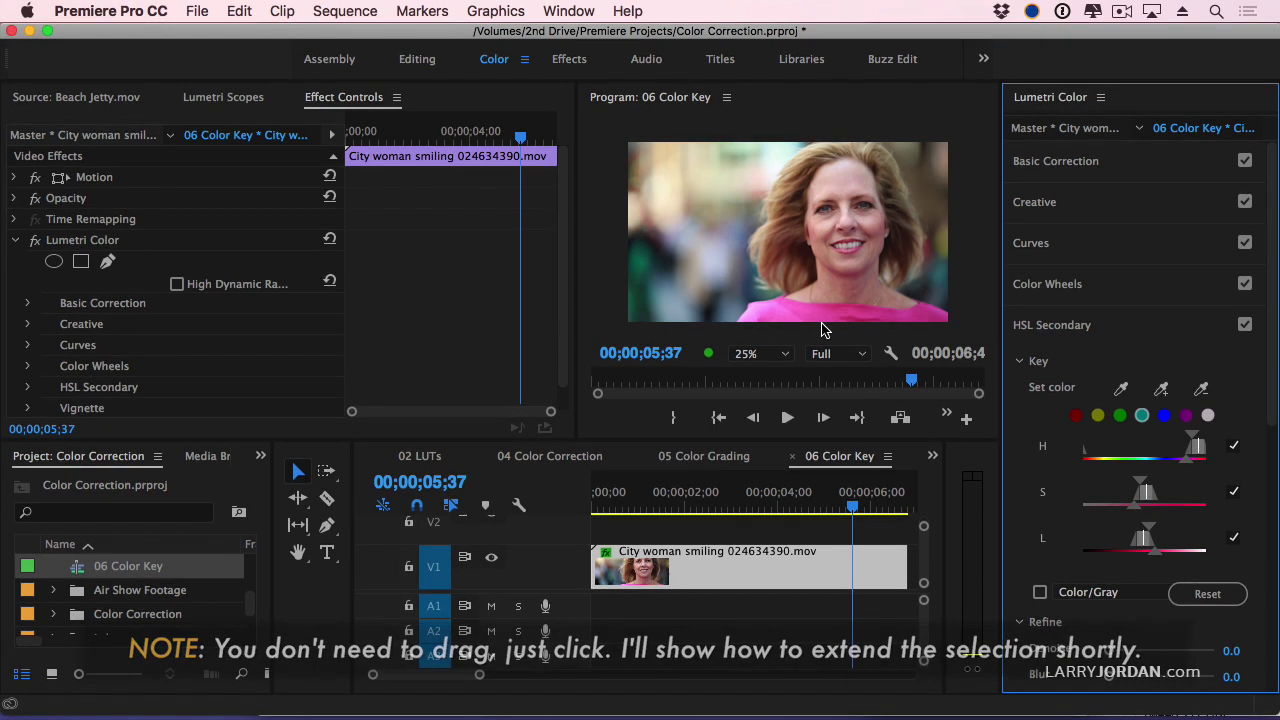
left_click(1040, 593)
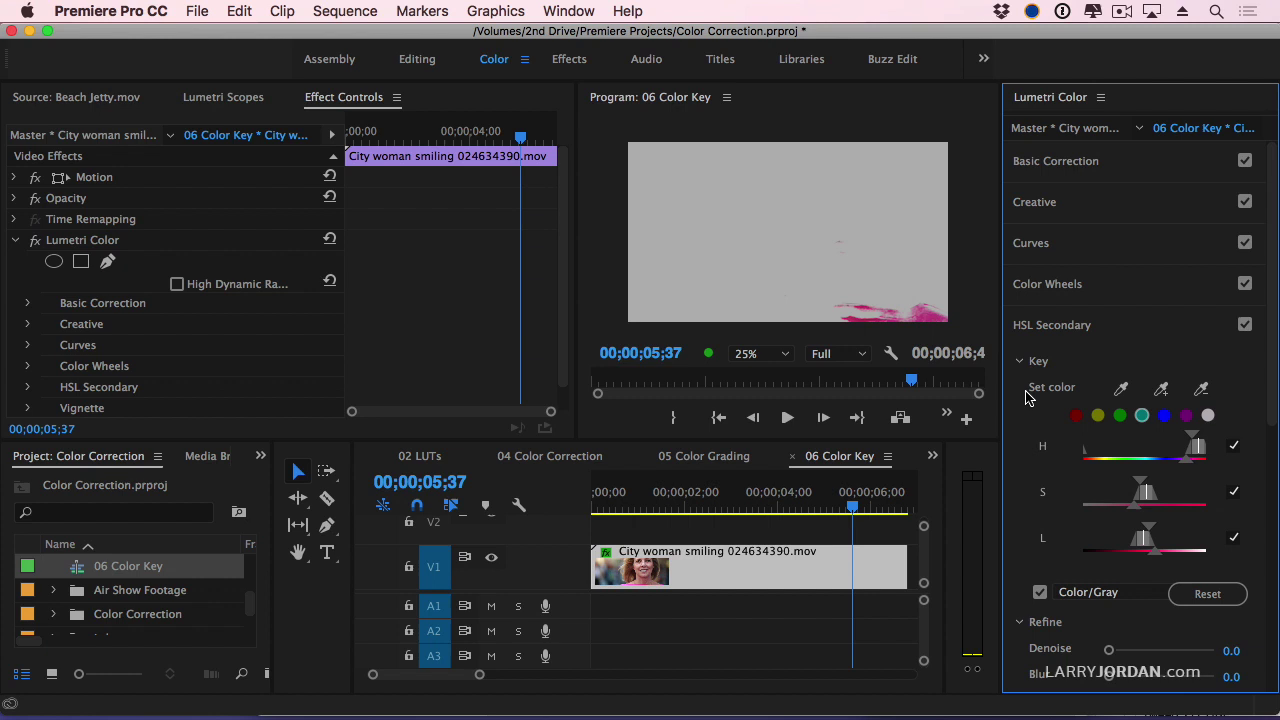
Step: Add more pink areas with the + eyedropper and remove the face tones with the − eyedropper
left_click(1161, 390)
left_click_drag(868, 309, 793, 313)
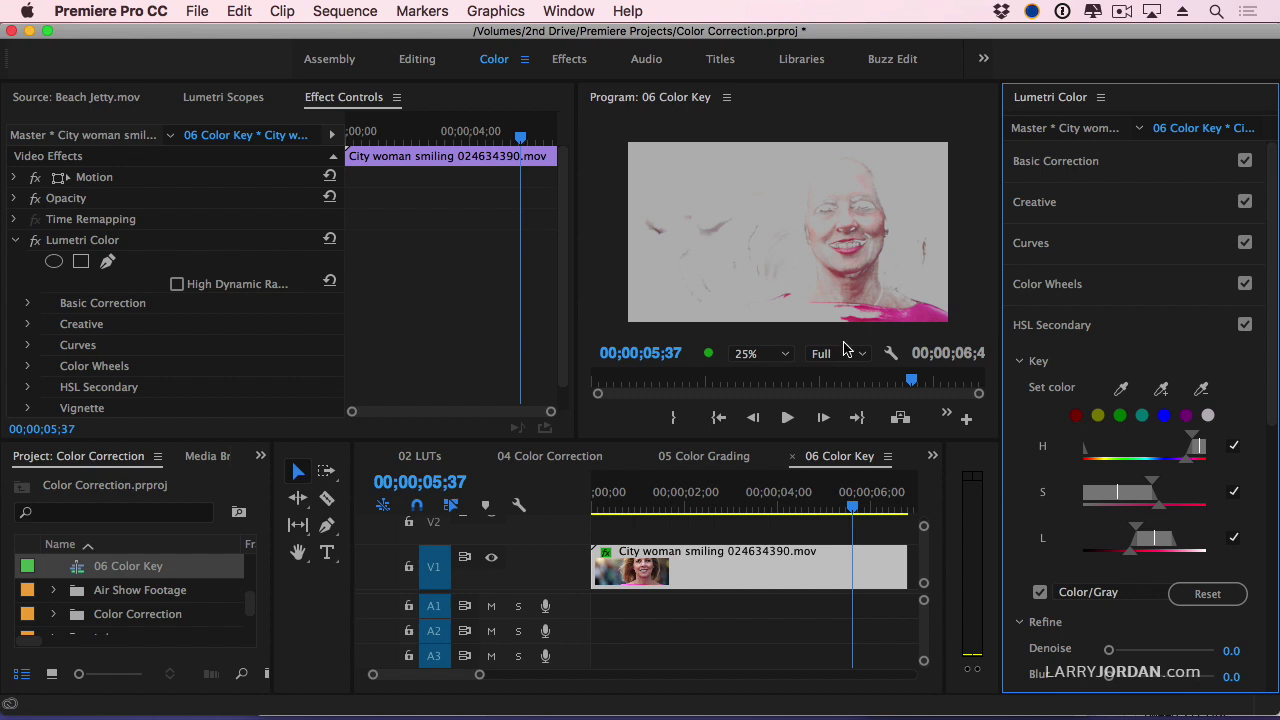
left_click(1161, 390)
left_click(824, 316)
left_click(1202, 391)
left_click(875, 250)
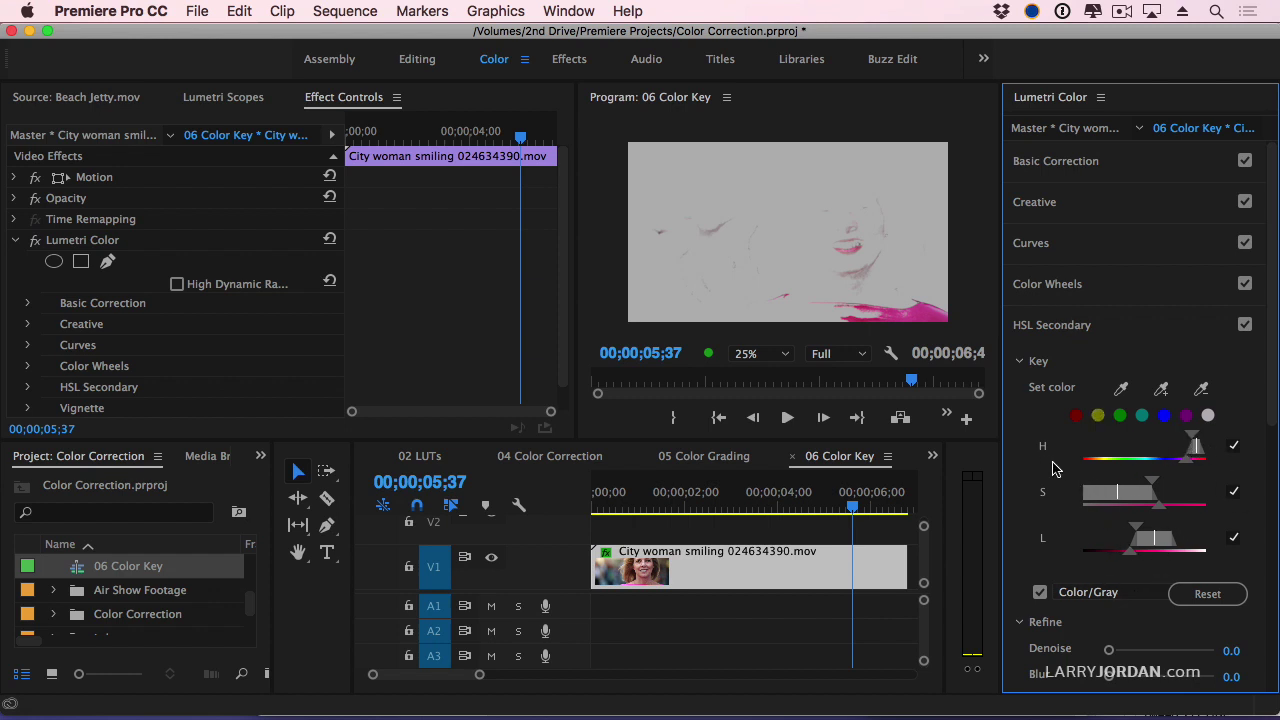
Step: Save the project, then tune the H, S and L range handles until only the pink top remains
key("super+s")
mouse_move(1193, 441)
left_mouse_down()
mouse_move(1143, 441)
mouse_move(1183, 447)
mouse_move(1157, 443)
mouse_move(1145, 464)
mouse_move(1177, 464)
mouse_move(1190, 448)
mouse_move(1177, 443)
left_mouse_up()
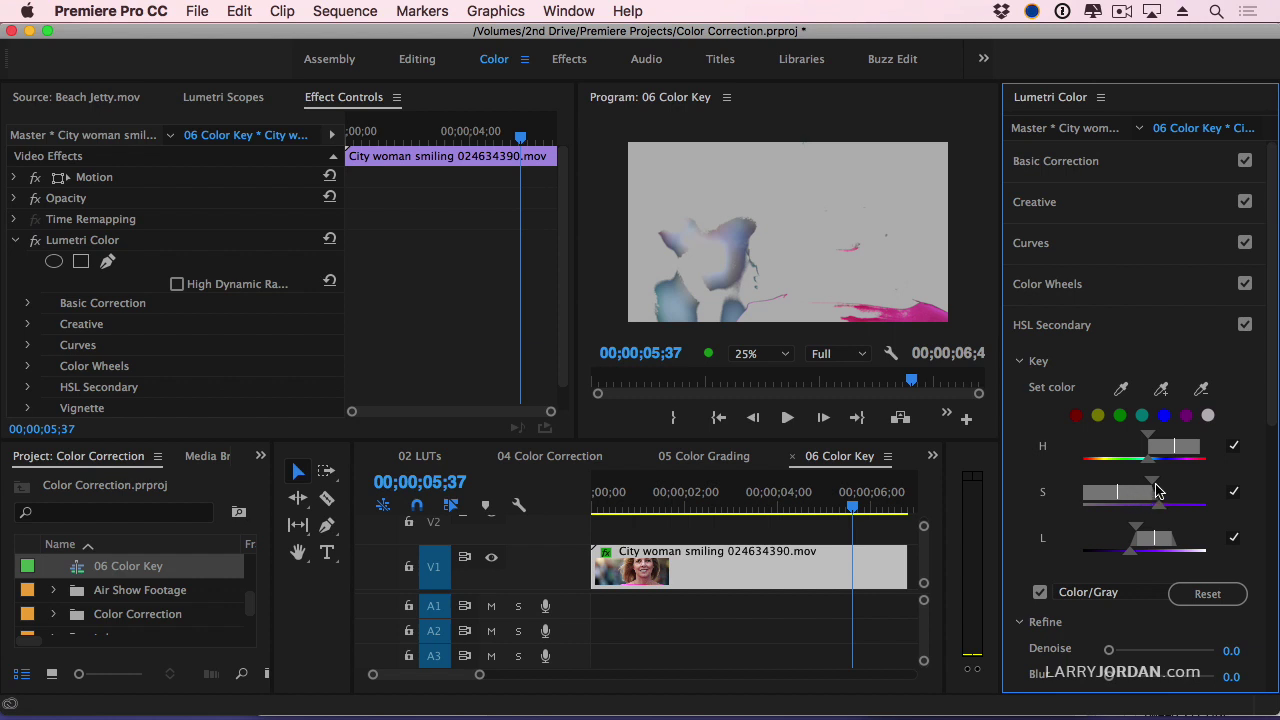
mouse_move(1155, 485)
left_mouse_down()
mouse_move(1191, 484)
mouse_move(1135, 492)
mouse_move(1180, 500)
left_mouse_up()
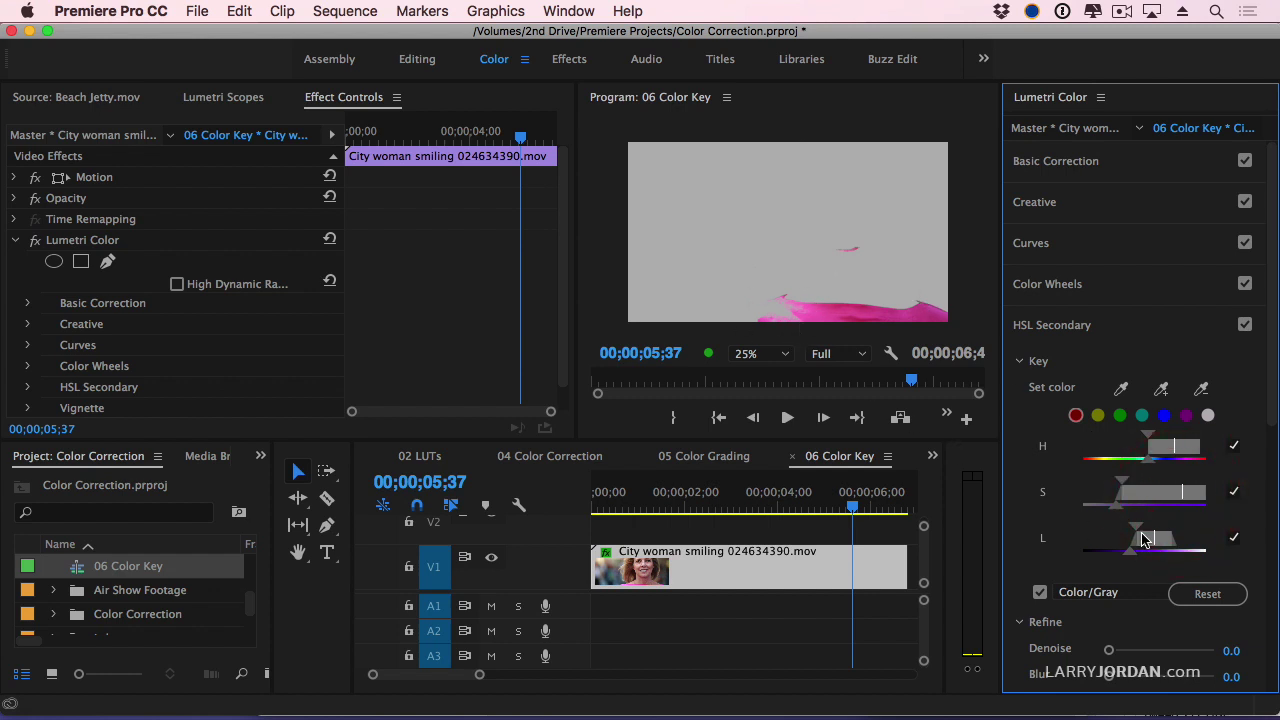
left_click_drag(1139, 533, 1110, 534)
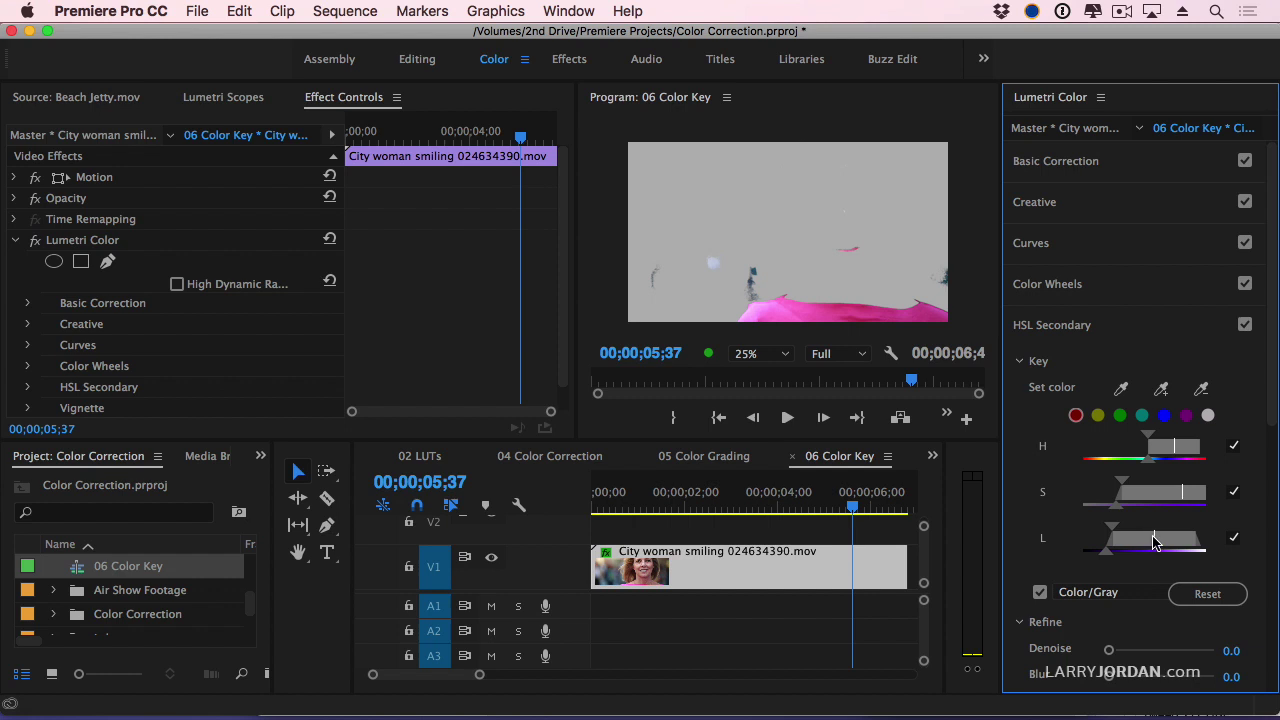
left_click_drag(1154, 541, 1183, 543)
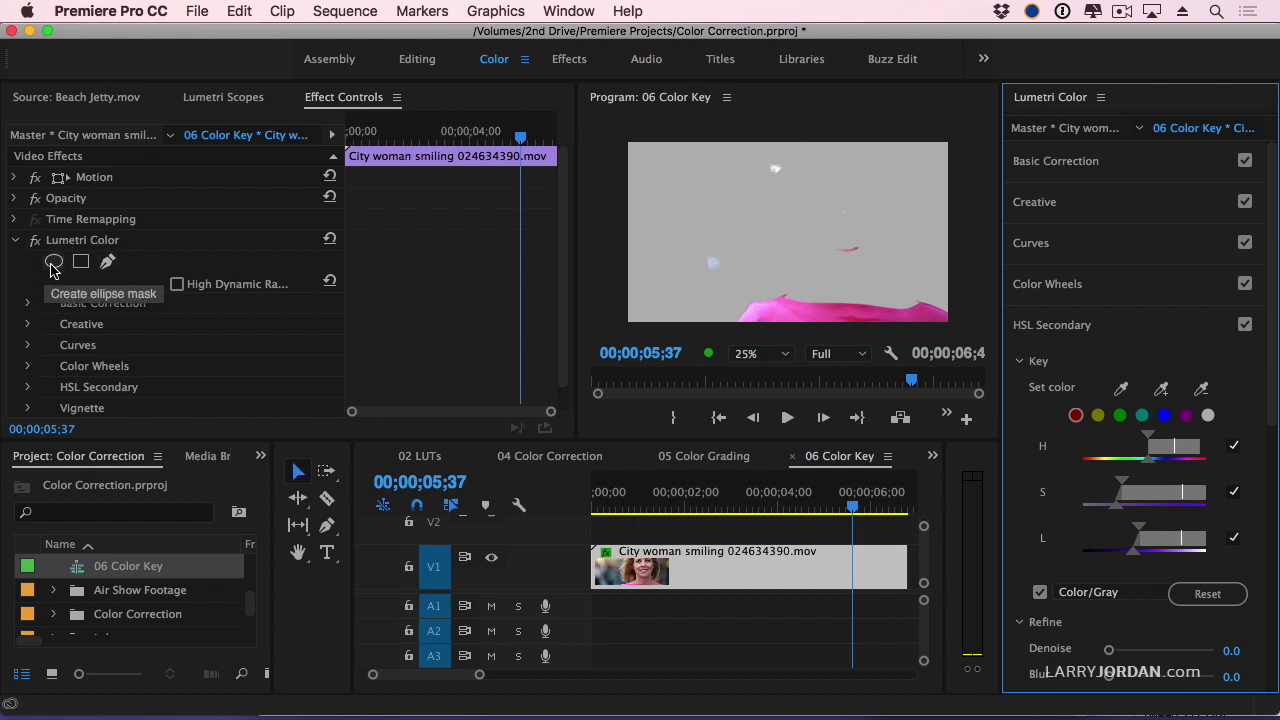
Step: Start a pen mask with three points along the top's lower-left edge, viewing the Program monitor at 50%
left_click(107, 263)
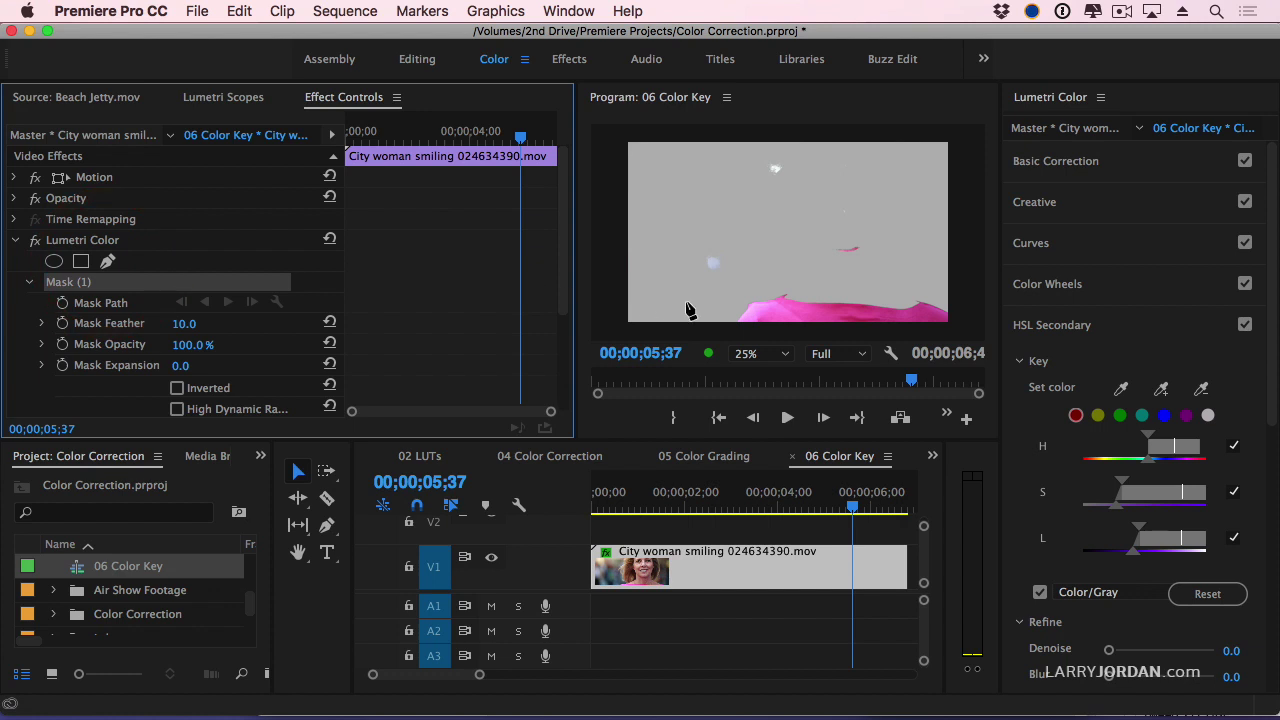
left_click(730, 329)
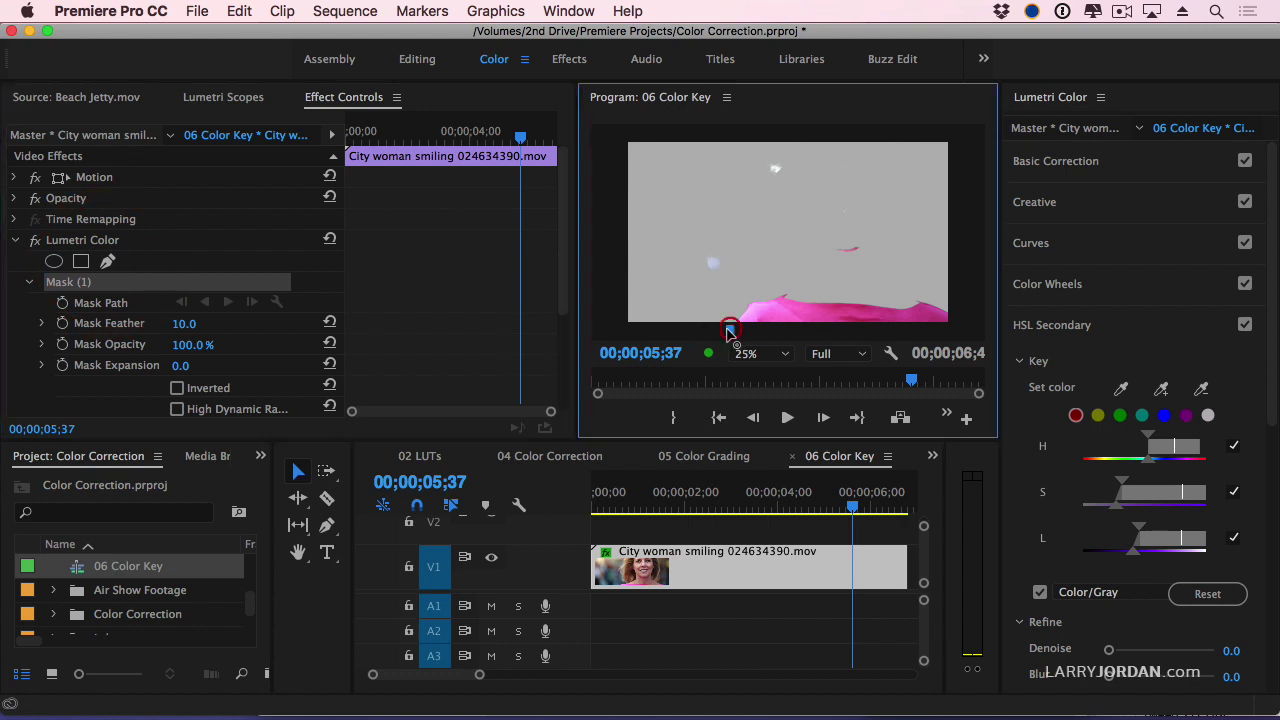
left_click(749, 294)
left_click(789, 285)
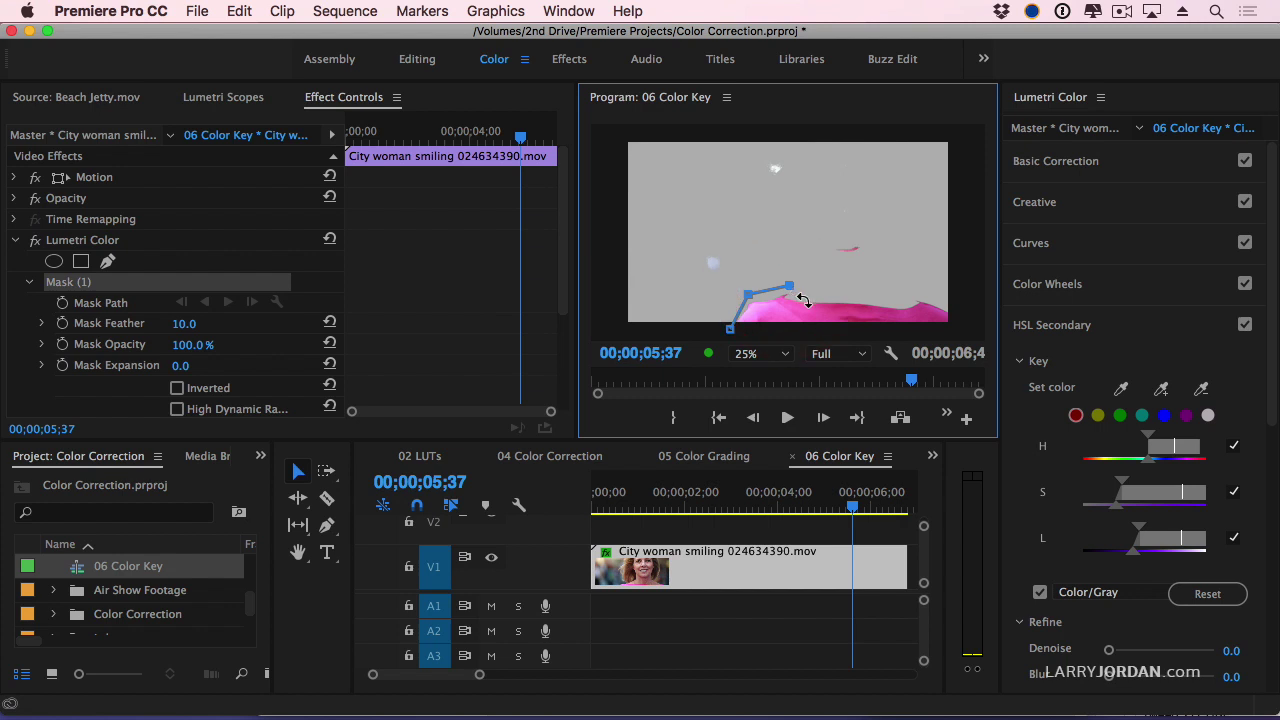
left_click(760, 354)
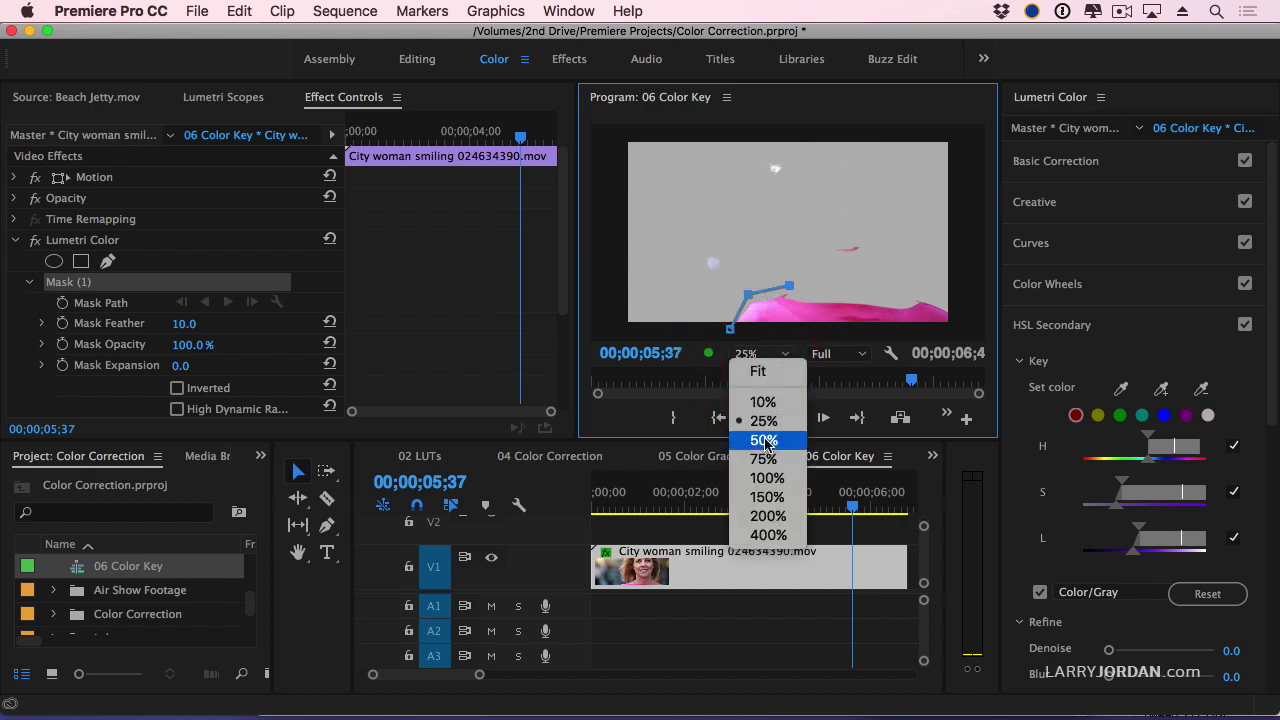
left_click(764, 441)
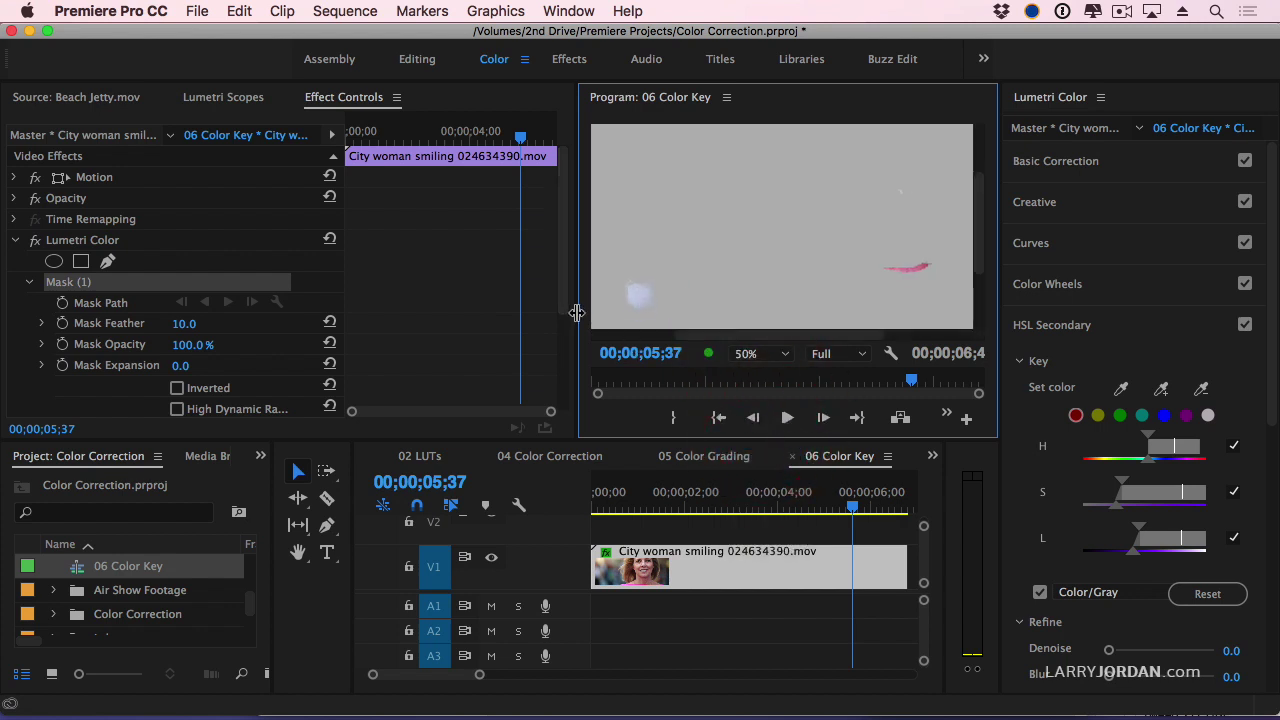
left_click_drag(577, 313, 408, 298)
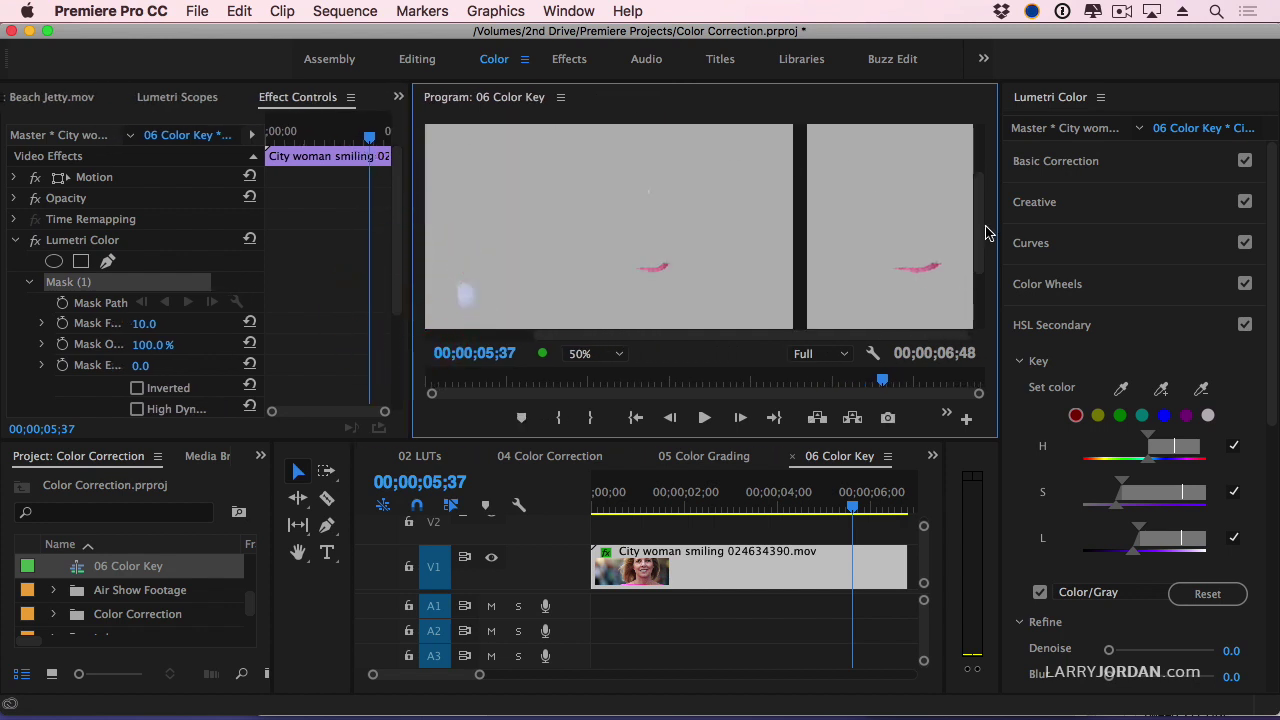
left_click_drag(980, 236, 980, 250)
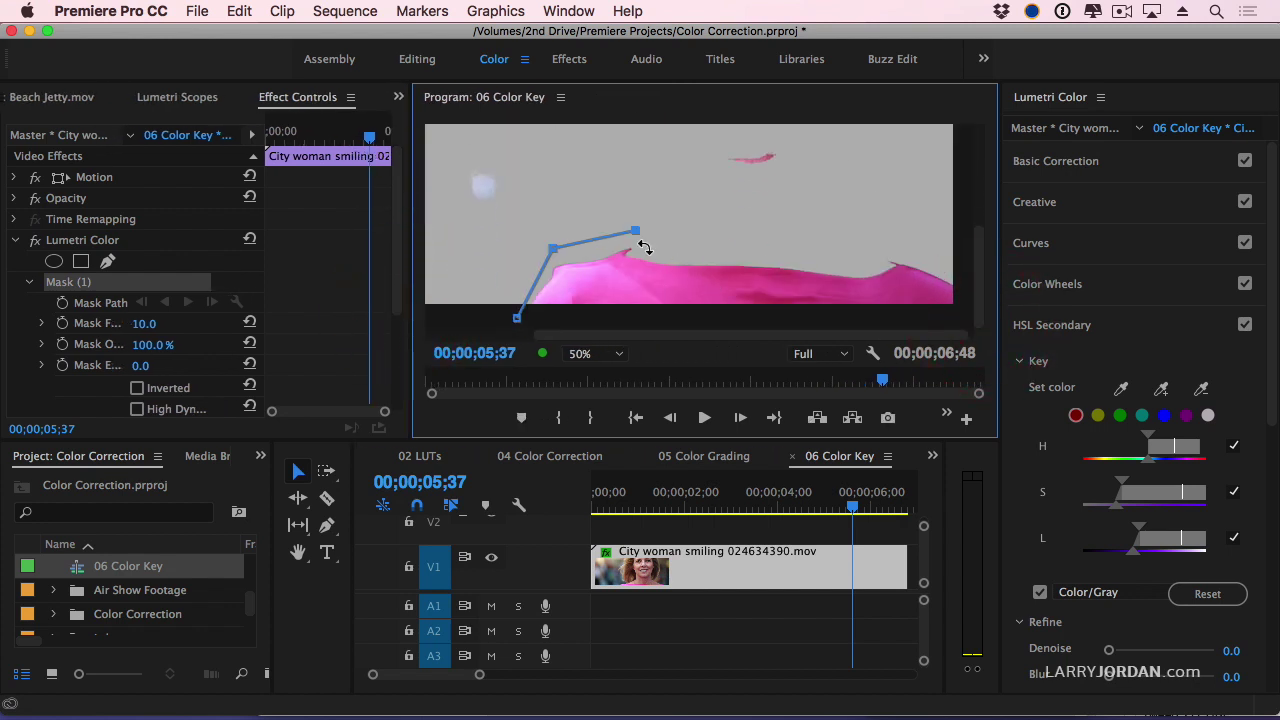
Step: Curve the mask along the shoulders to the frame's right edge, close it, and reshape the right-shoulder curve
left_click(673, 262)
left_click_drag(673, 262, 723, 261)
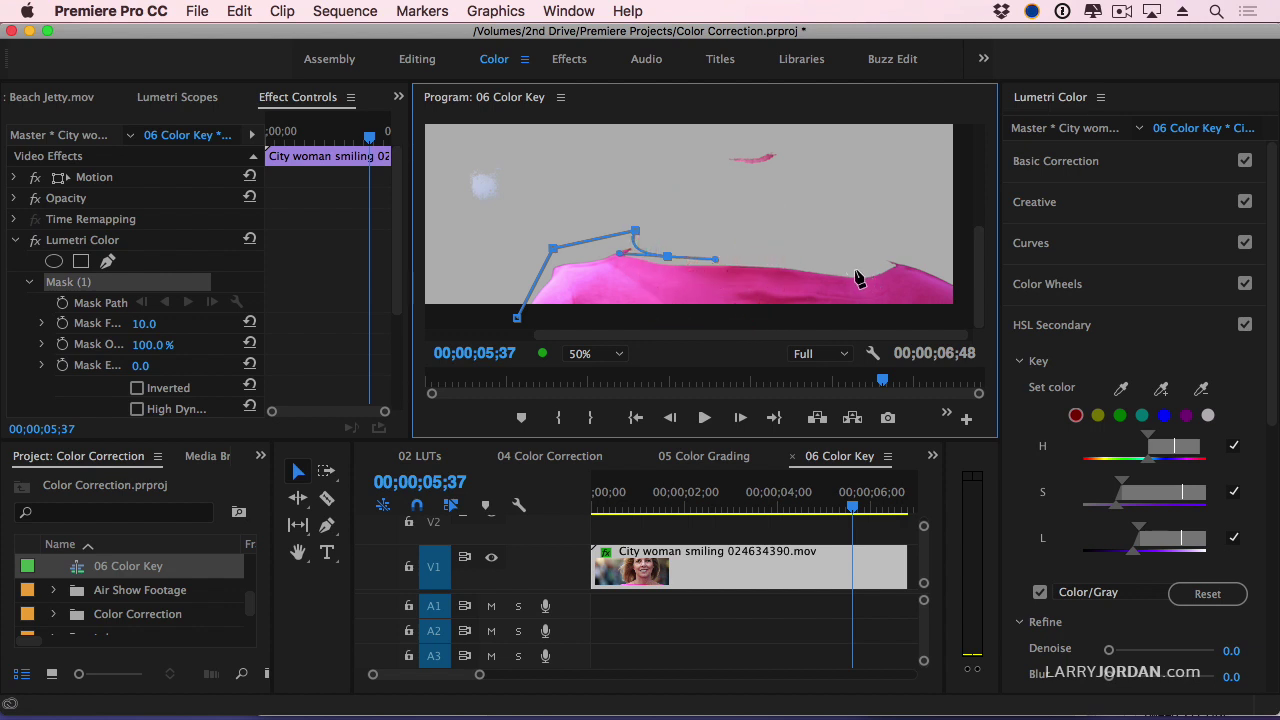
left_click_drag(854, 271, 920, 255)
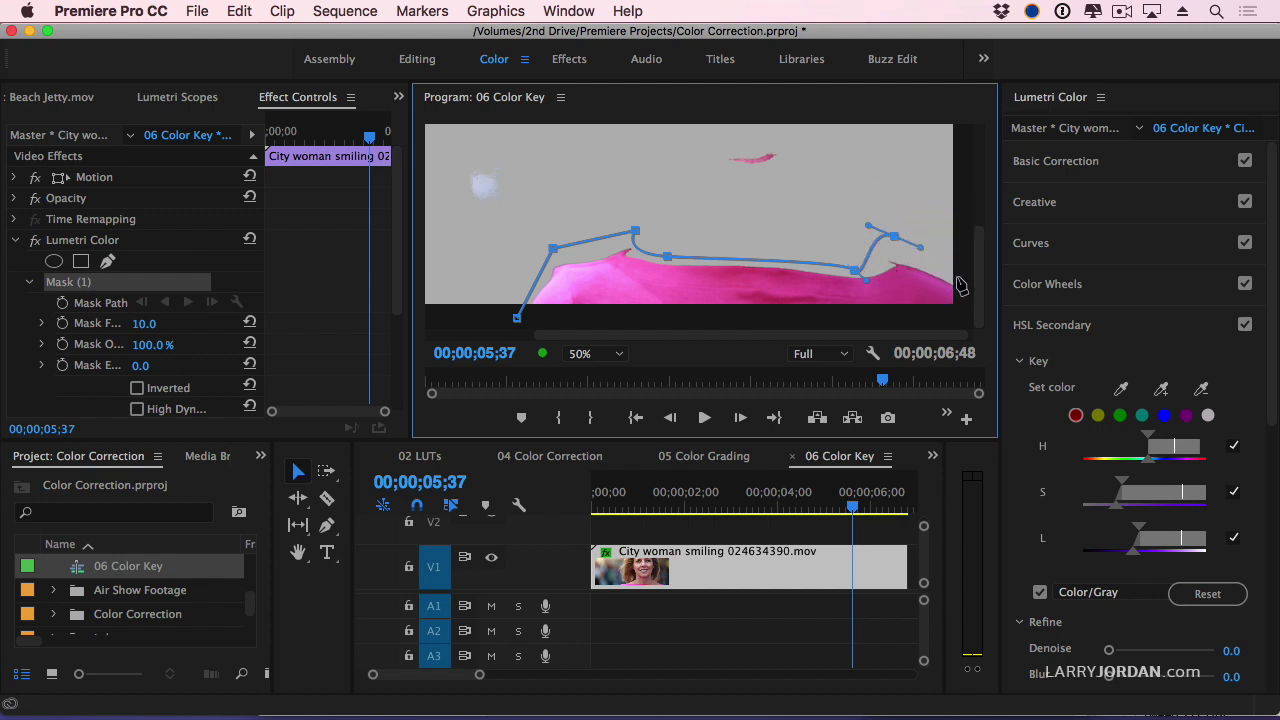
left_click(956, 277)
left_click(958, 320)
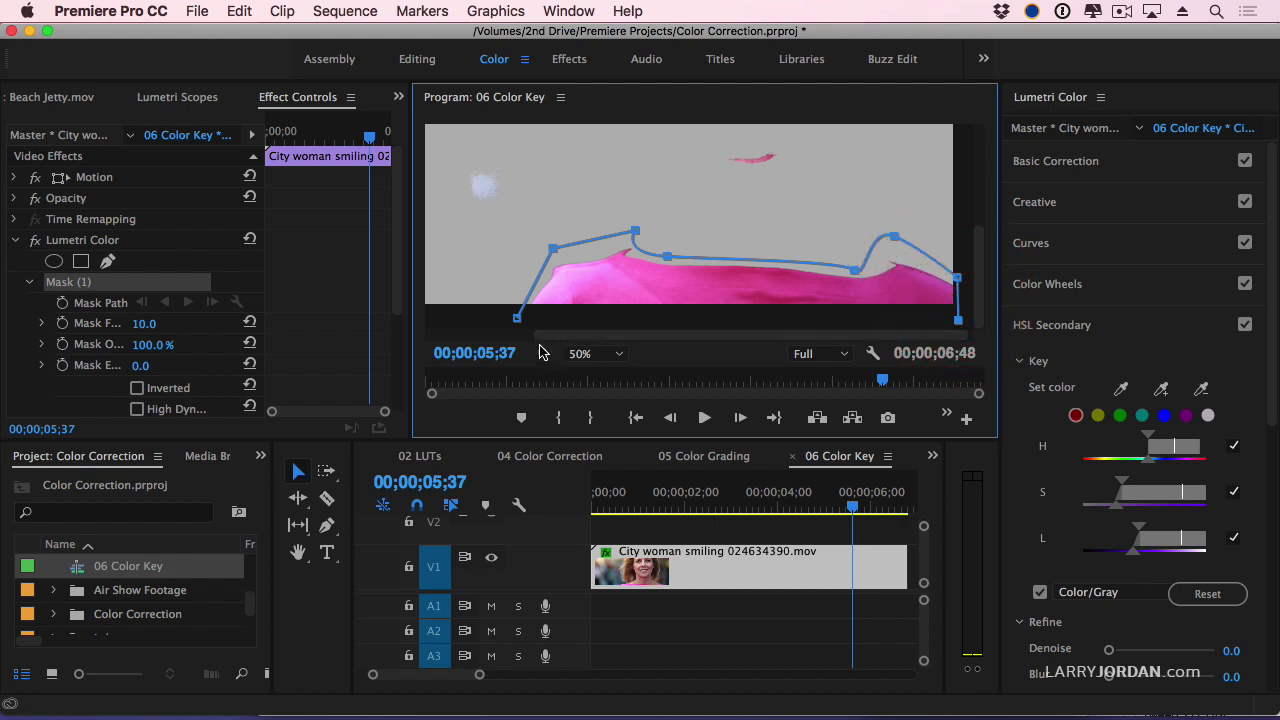
left_click(517, 320)
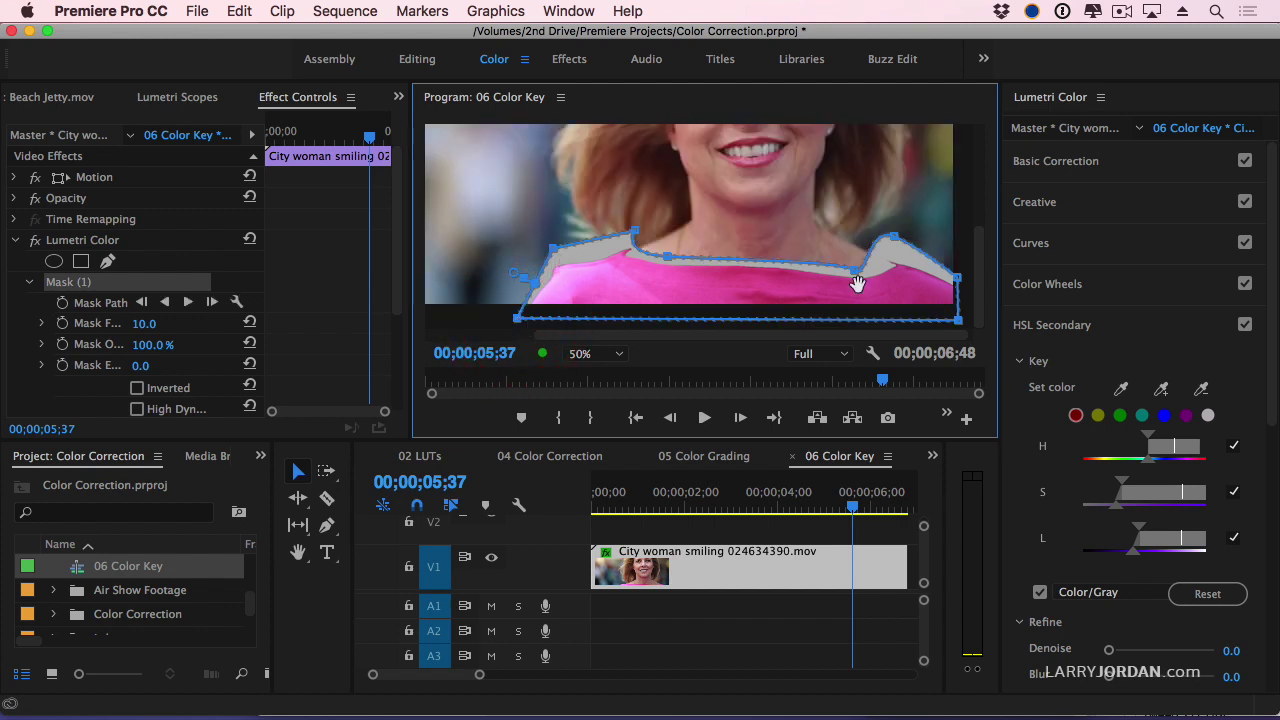
left_click_drag(895, 240, 894, 248)
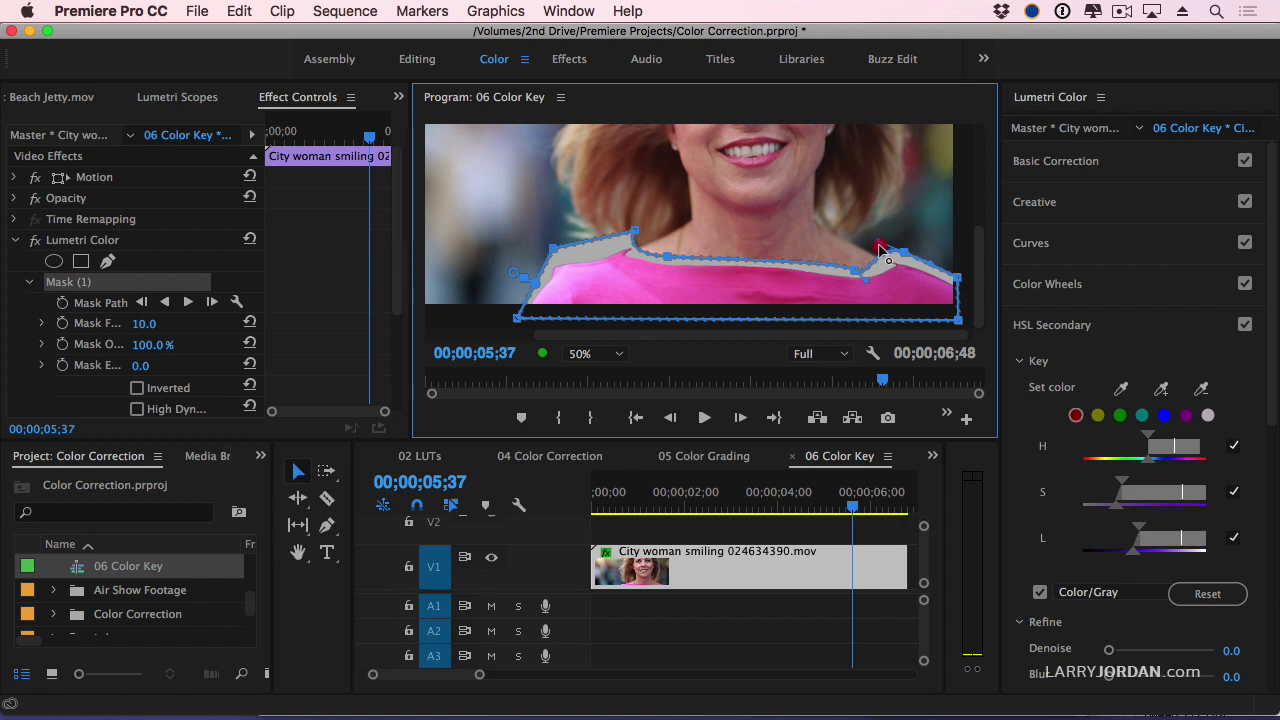
left_click_drag(880, 242, 862, 248)
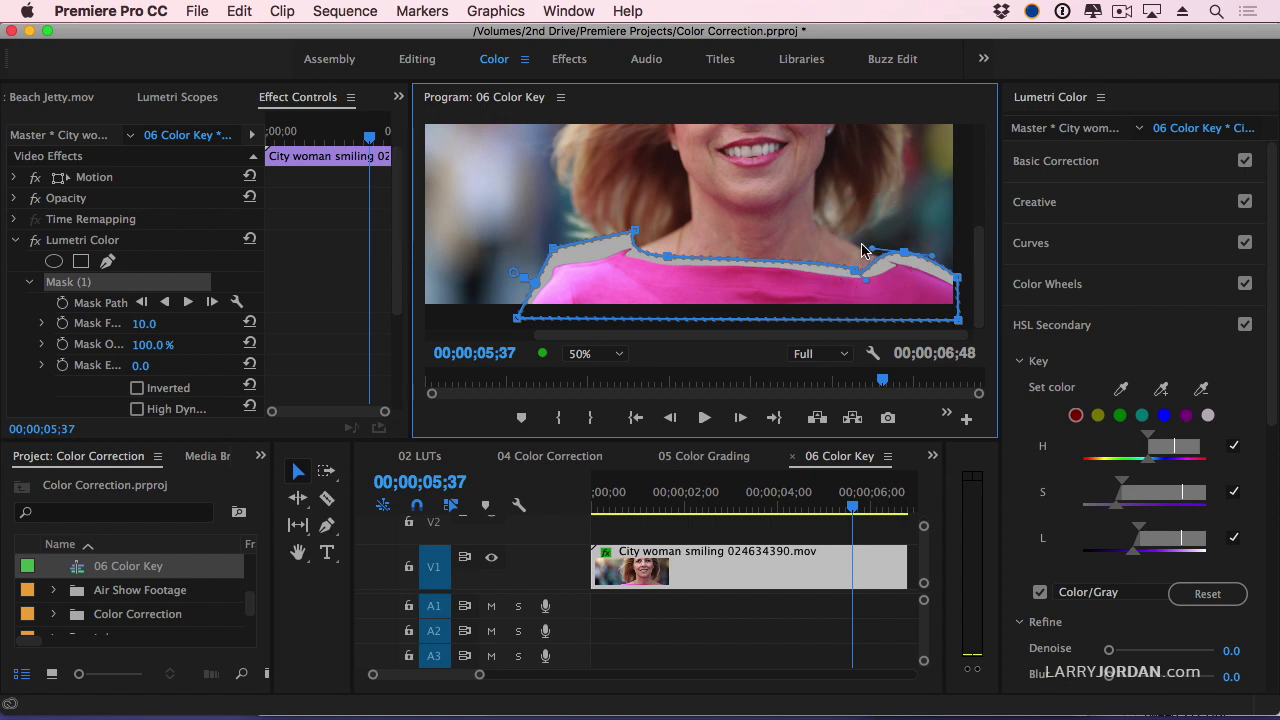
Step: Turn off Color/Gray, nudge the neckline and right-shoulder mask points, then scrub from the clip start
left_click(1040, 593)
left_click(1040, 593)
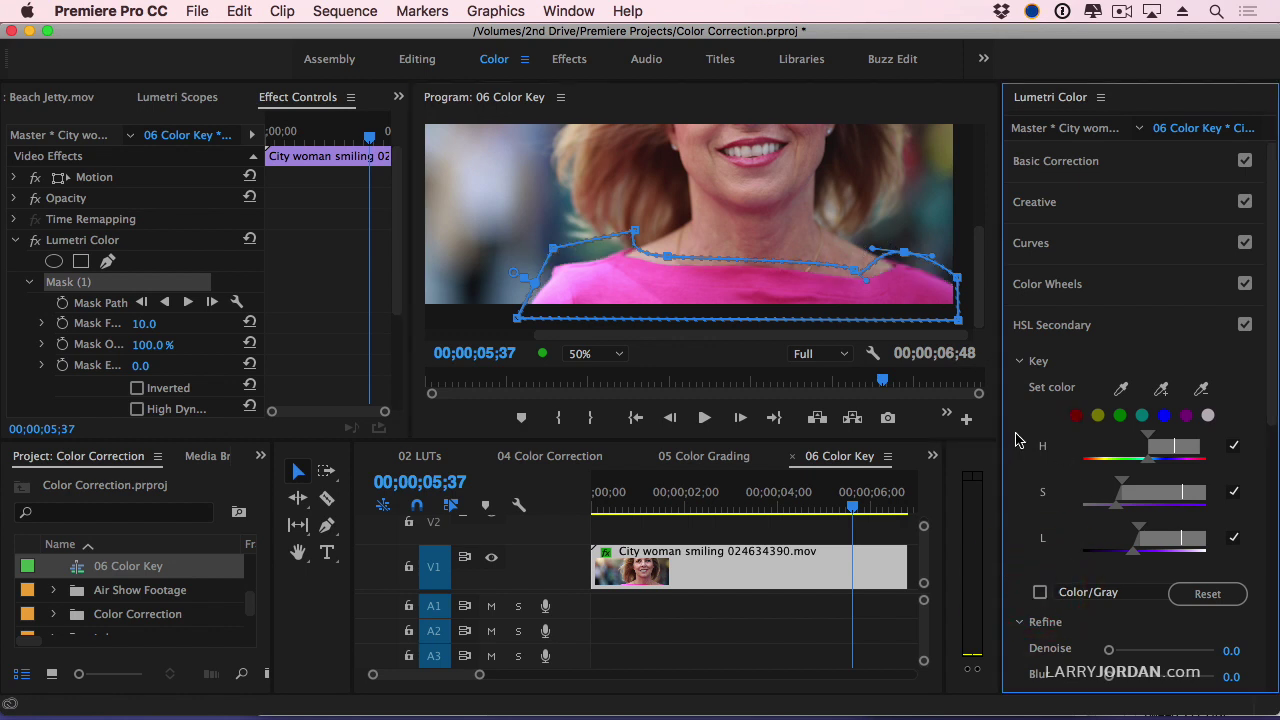
left_click_drag(634, 229, 682, 264)
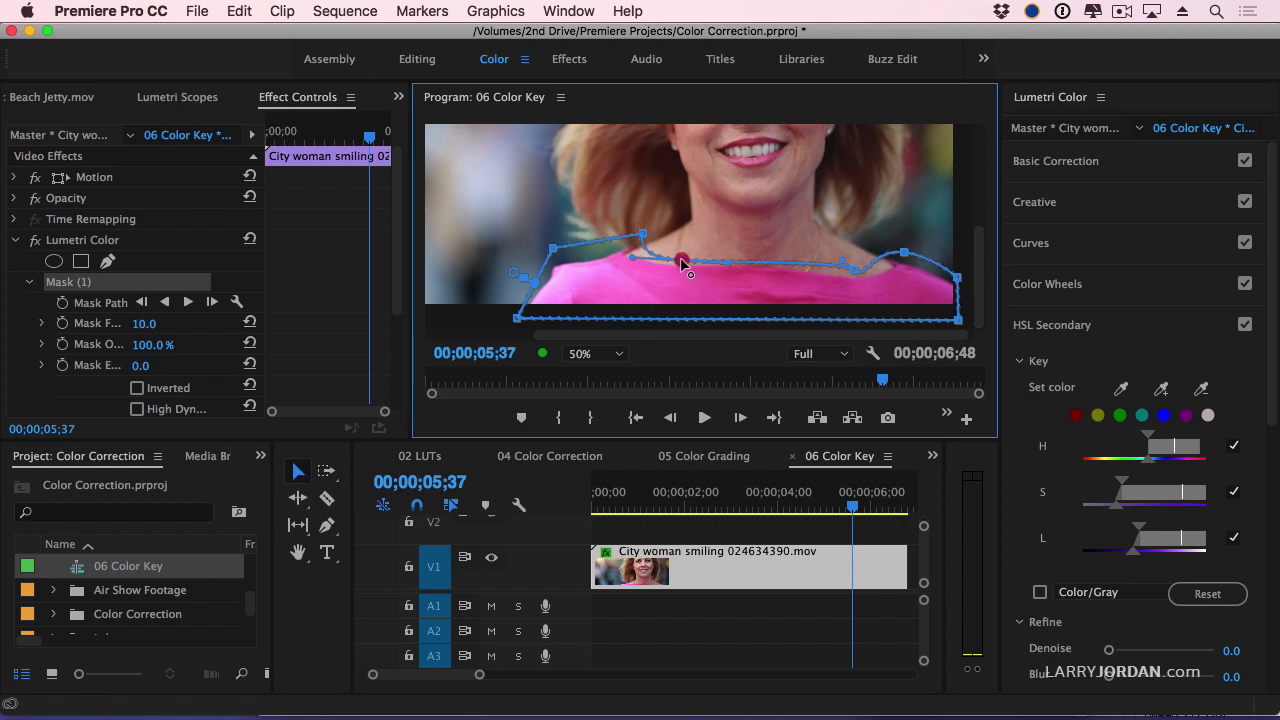
left_click_drag(905, 255, 896, 255)
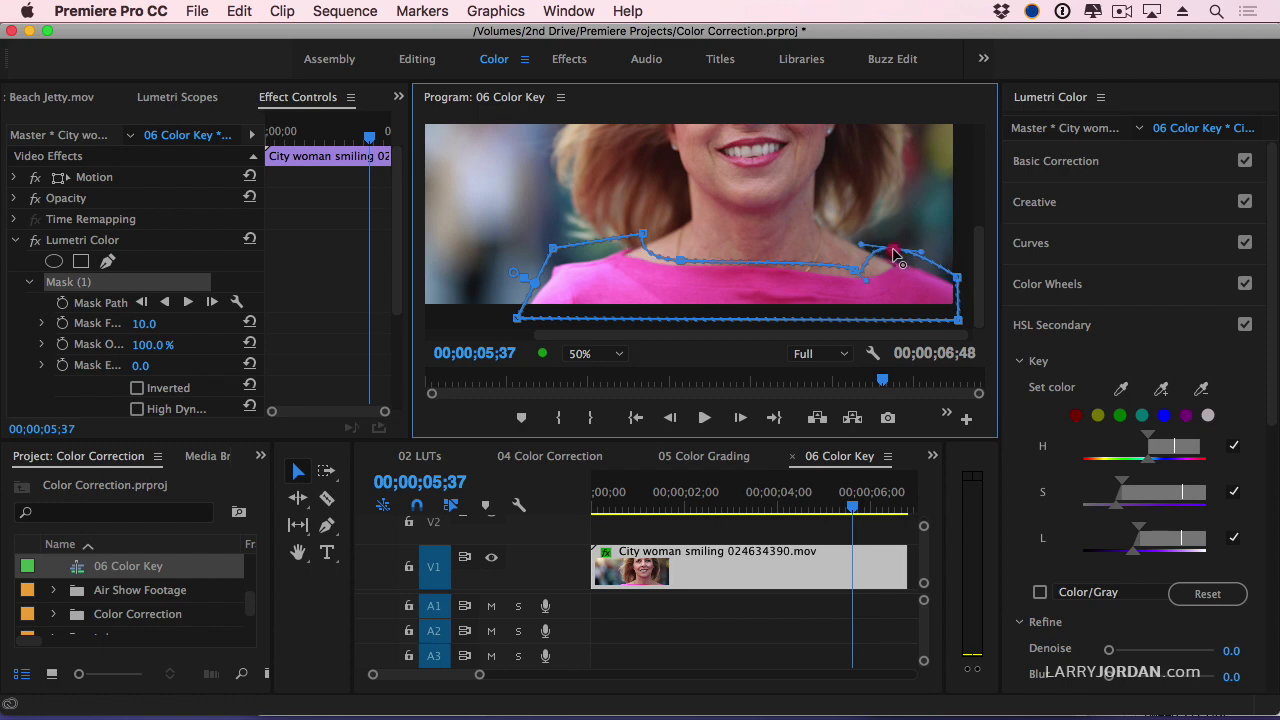
left_click(585, 508)
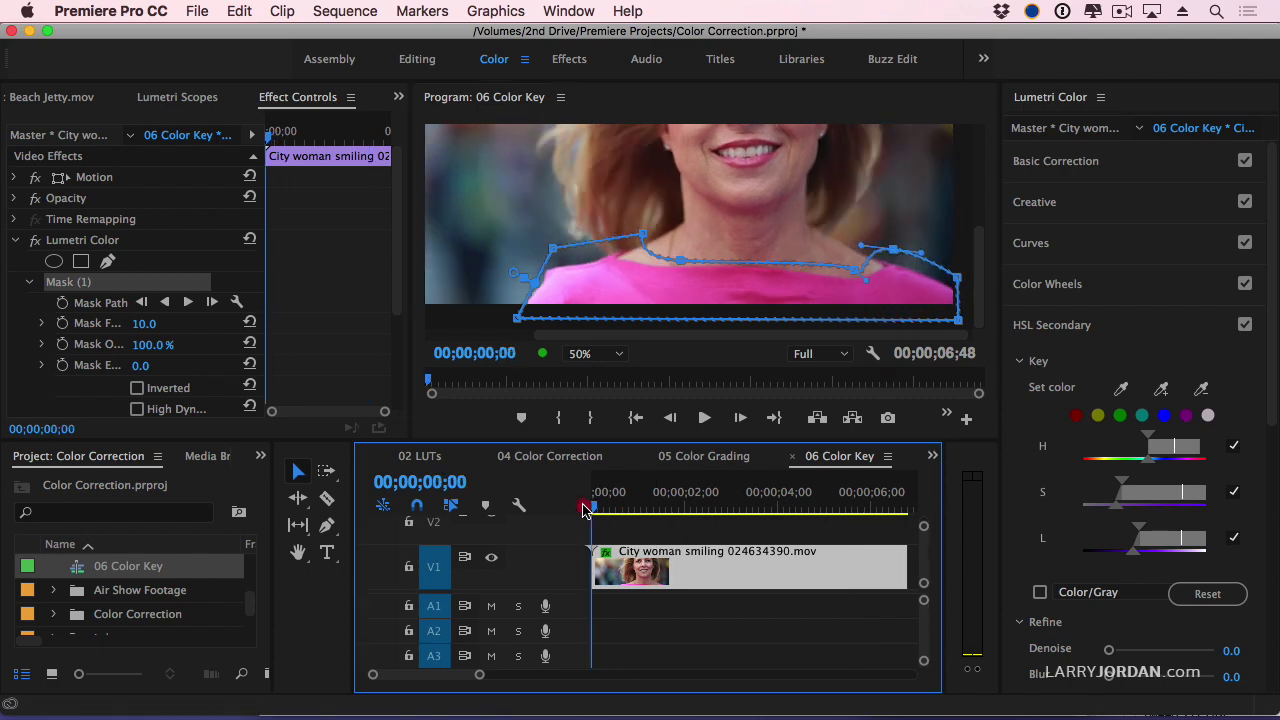
left_click_drag(585, 508, 637, 510)
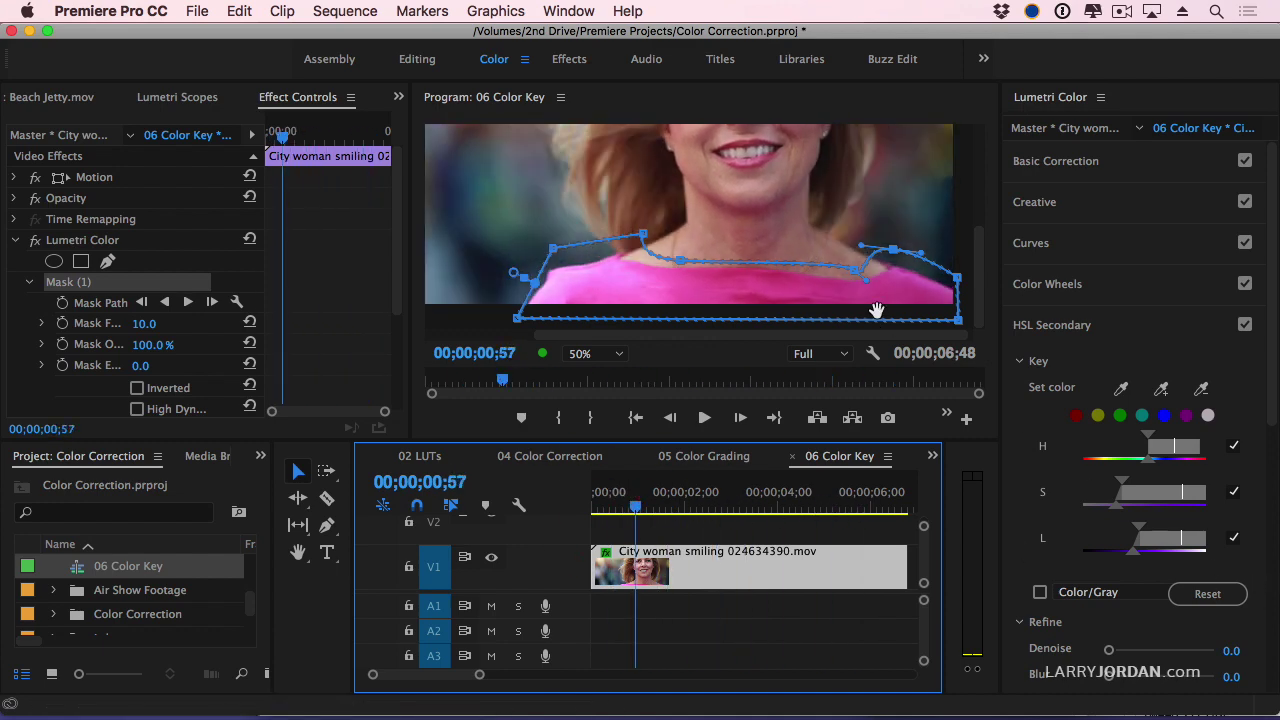
Step: Switch HSL Secondary Correction to three wheels and tint the midtones, shadows and highlights
scroll(1015, 362, "down", 10)
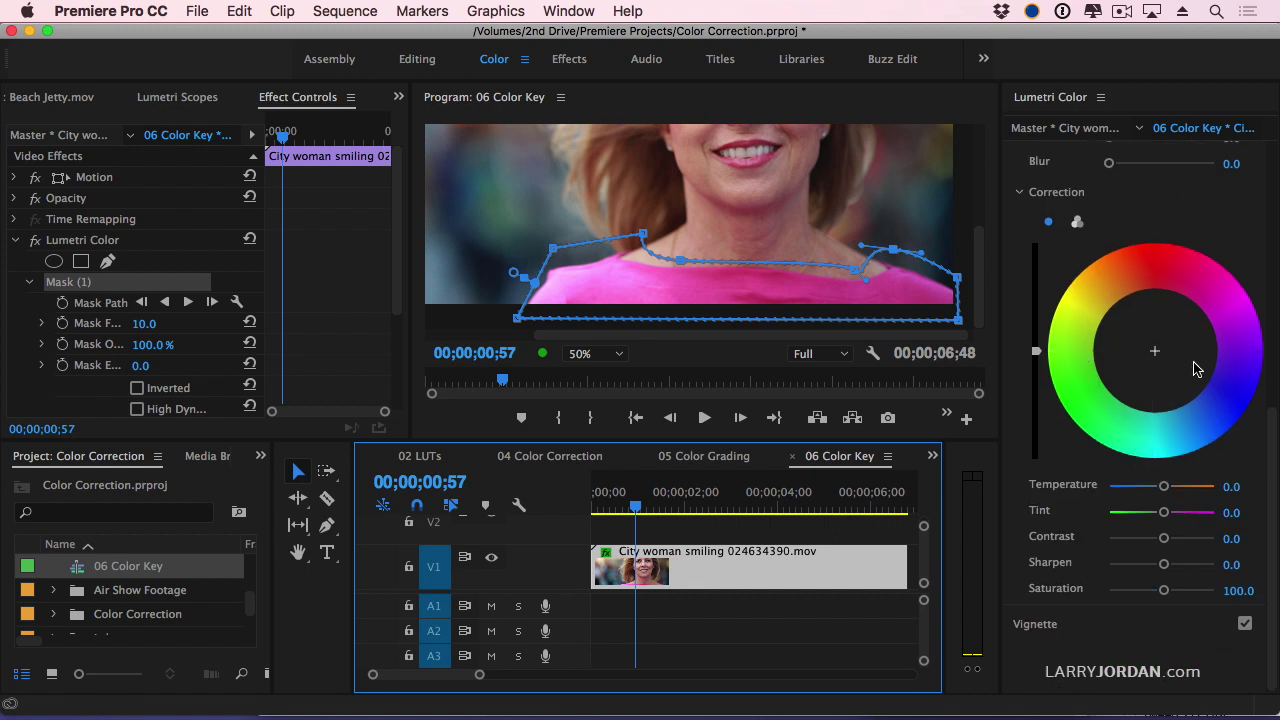
left_click(1222, 406)
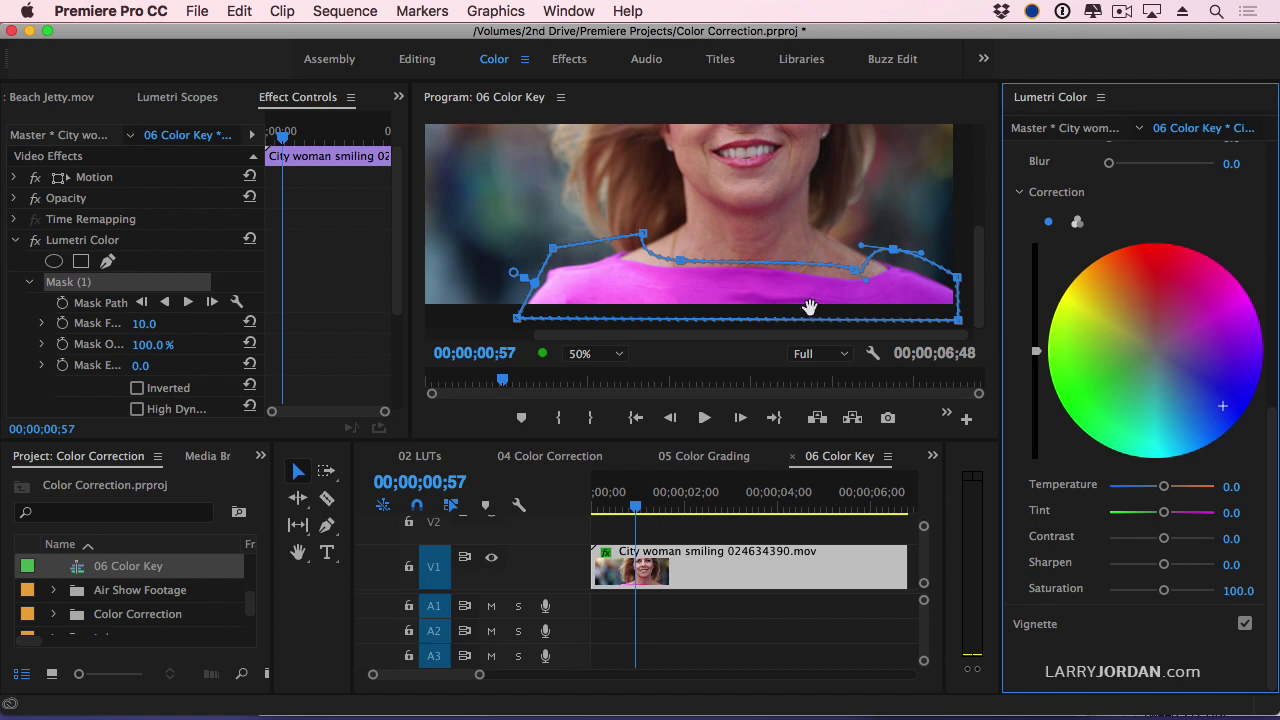
left_click(1077, 222)
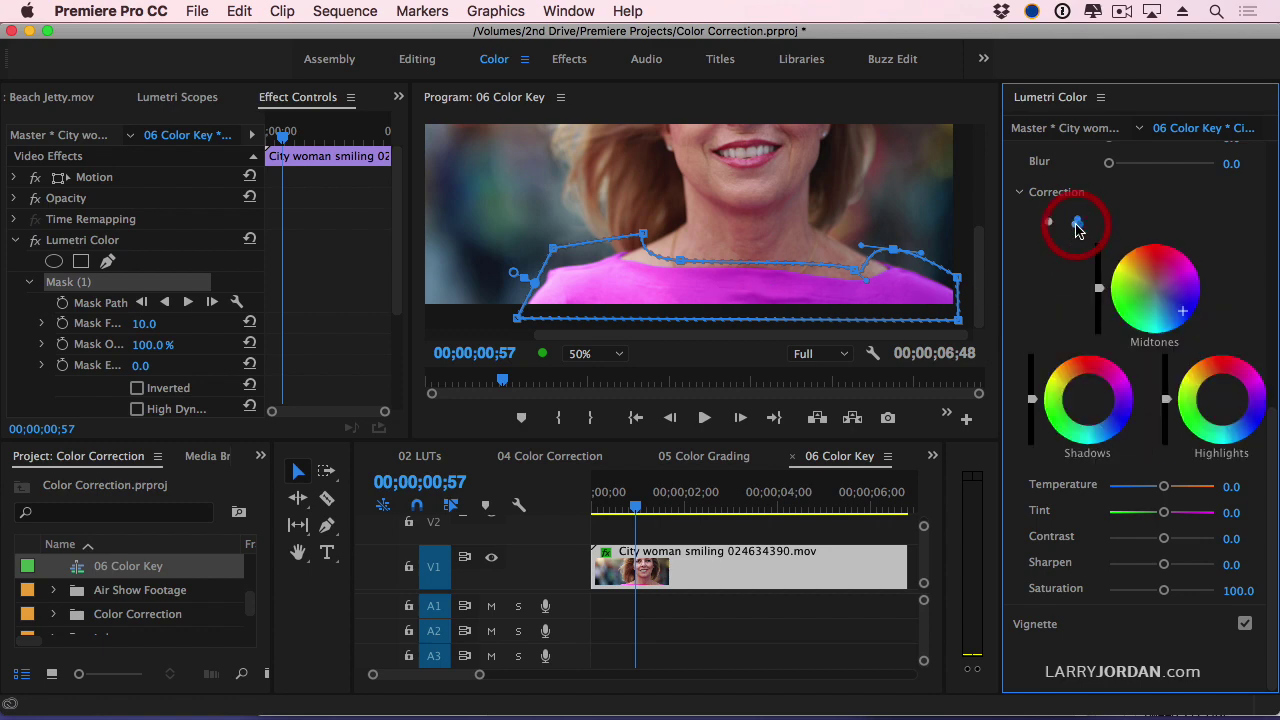
left_click(1179, 312)
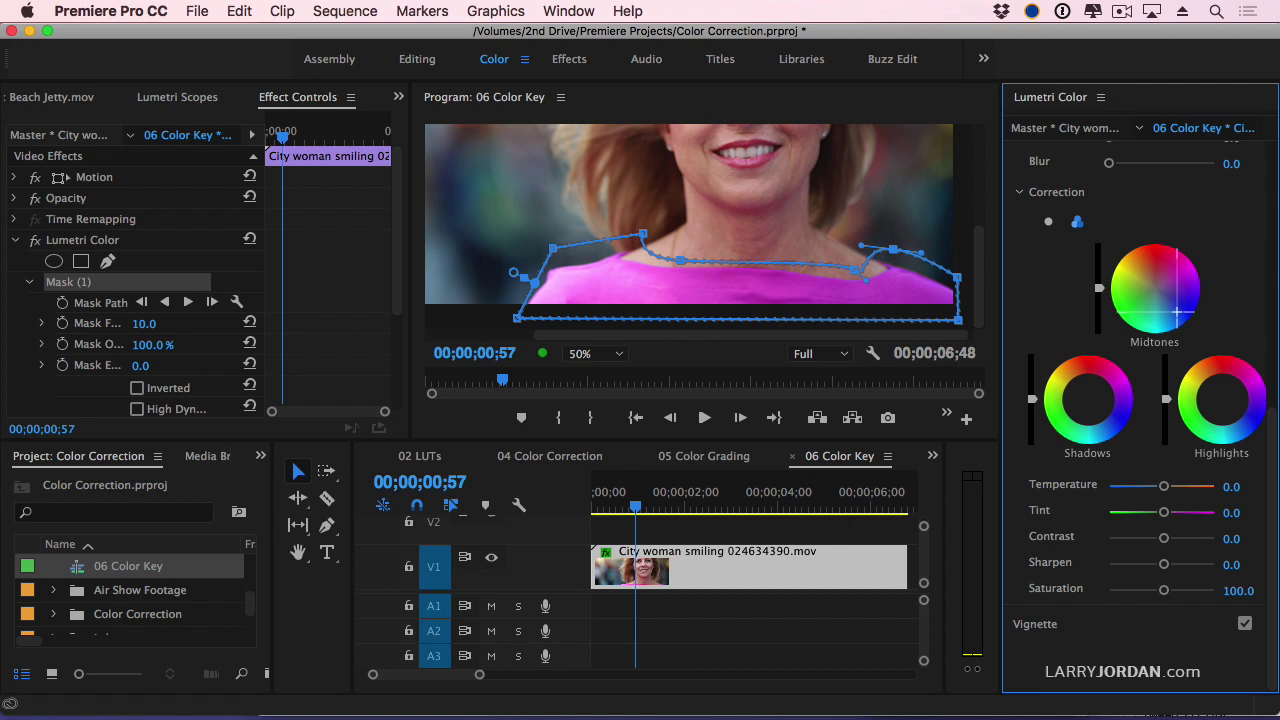
left_click(1117, 422)
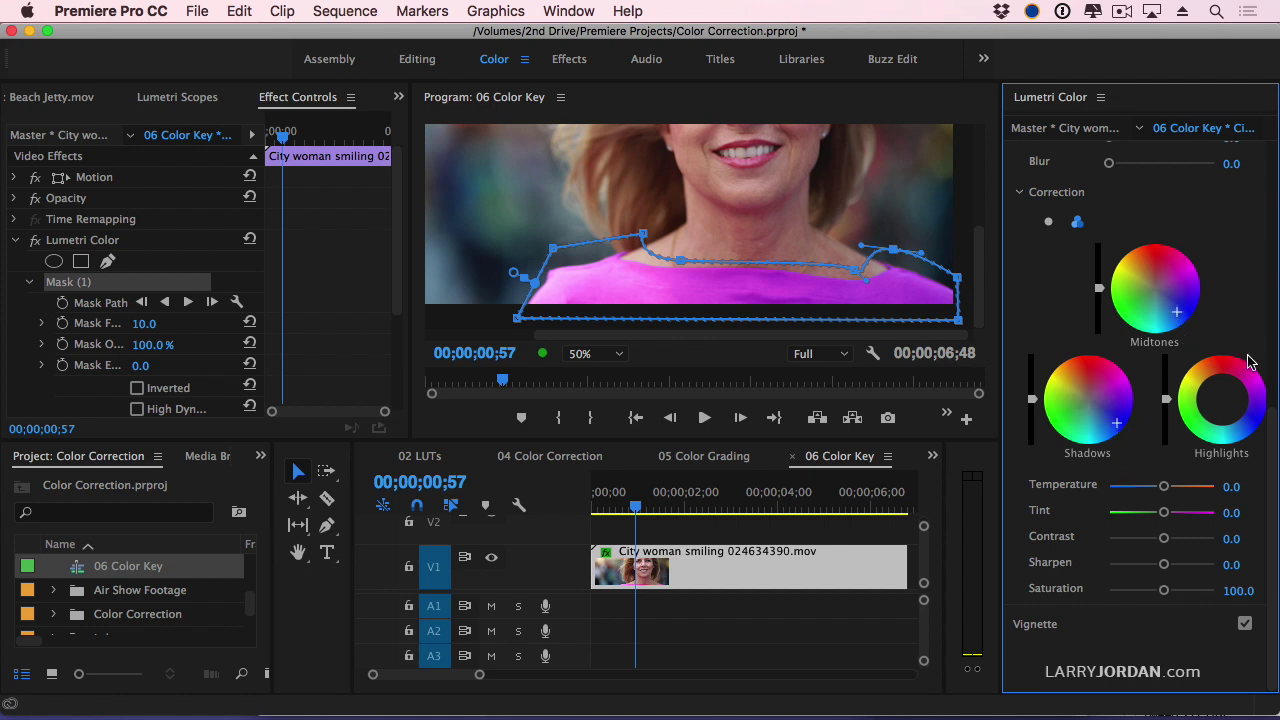
left_click(1252, 425)
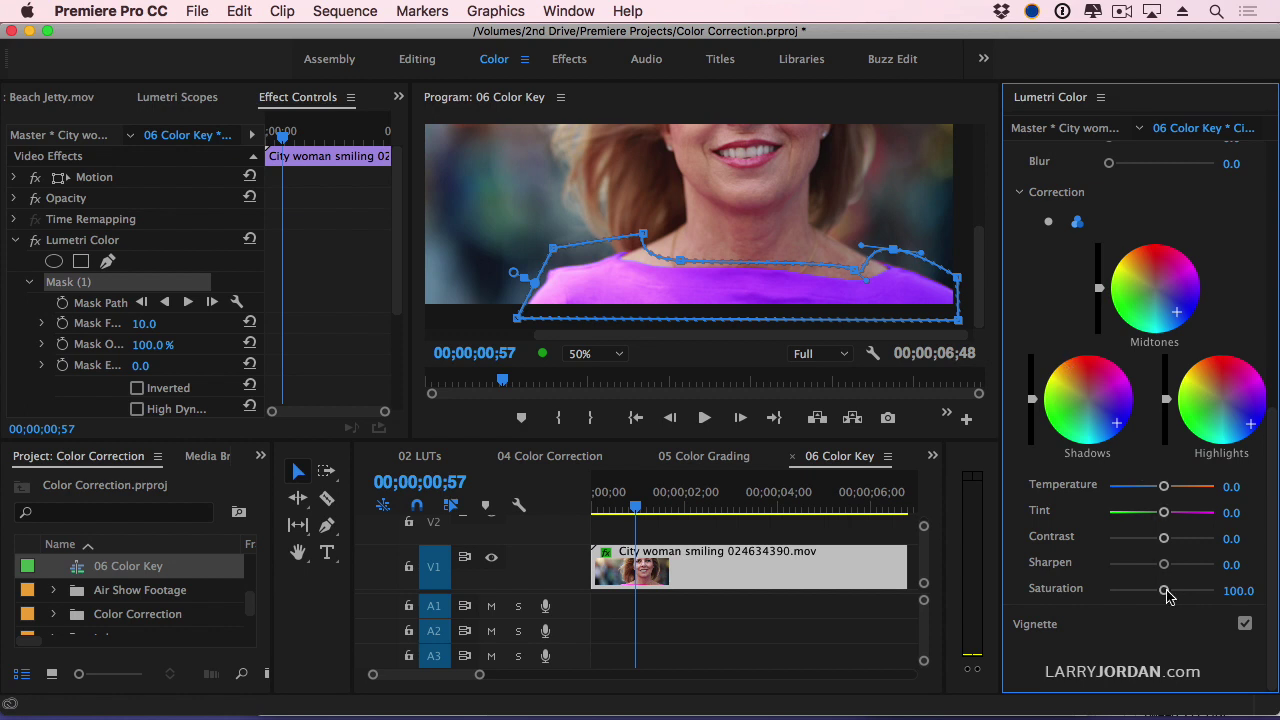
Step: Lower saturation to 75.5 and push shadows, highlights and midtones toward orange-red
mouse_move(1164, 590)
left_mouse_down()
mouse_move(1134, 595)
mouse_move(1147, 604)
left_mouse_up()
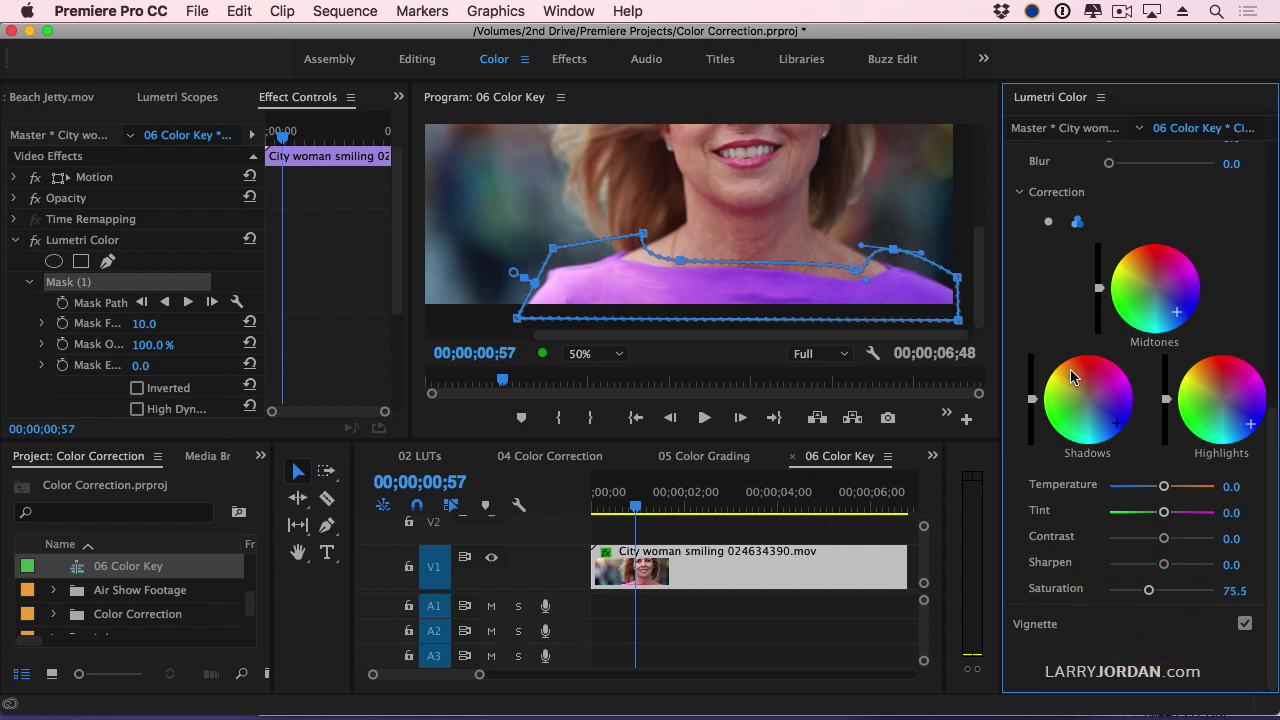
left_click(1072, 376)
left_click(1203, 372)
left_click(1134, 257)
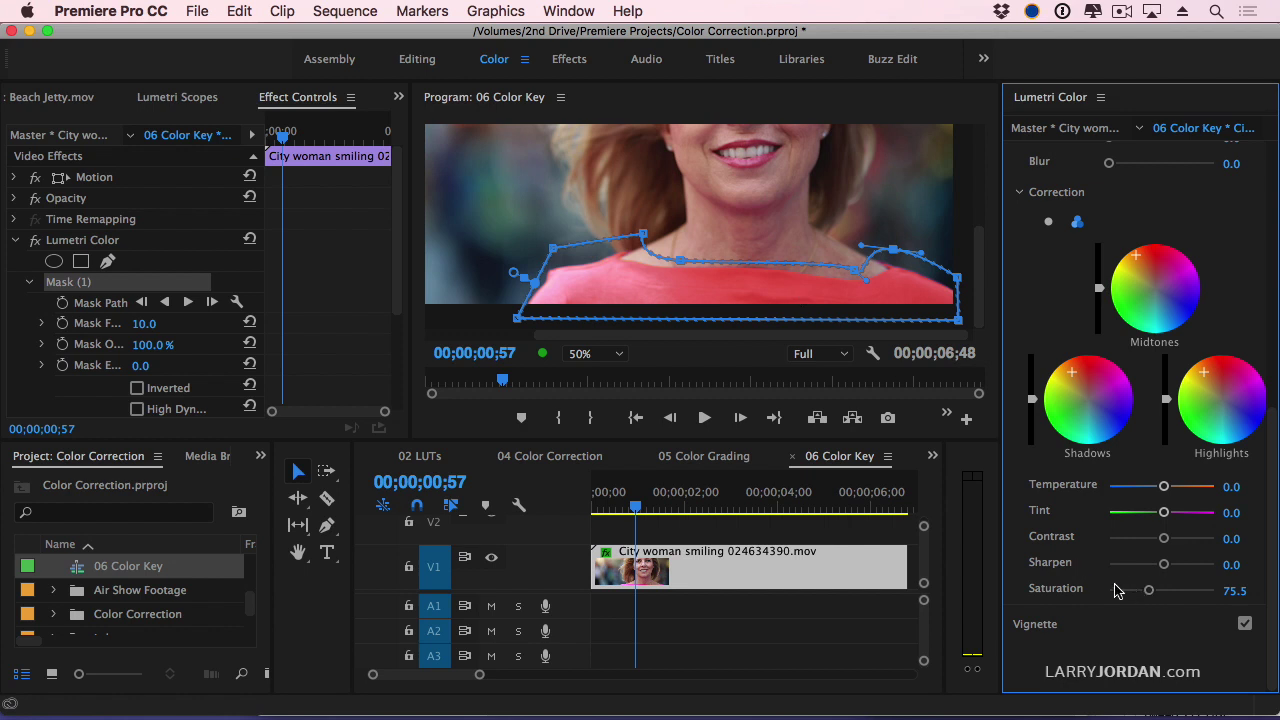
Step: Fit the whole frame in the viewer, deselect the clip, and scrub to 00;00;02;02 to review the top
left_click(580, 354)
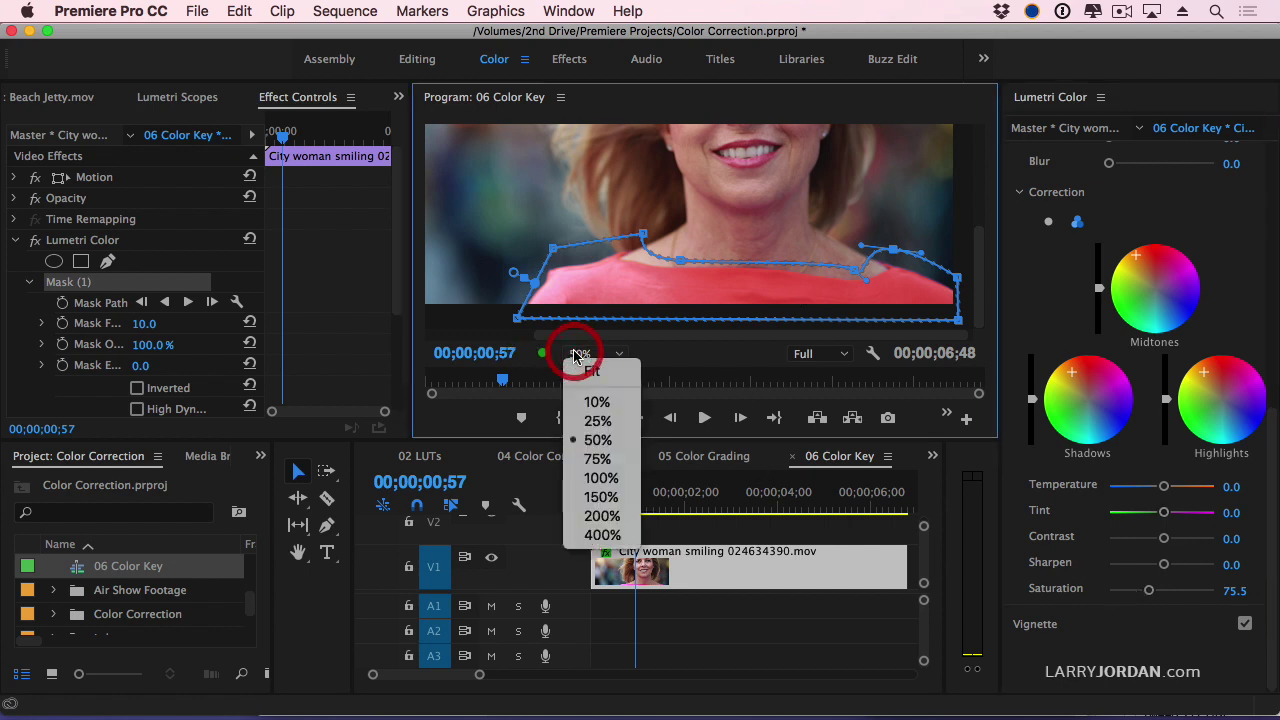
left_click(590, 372)
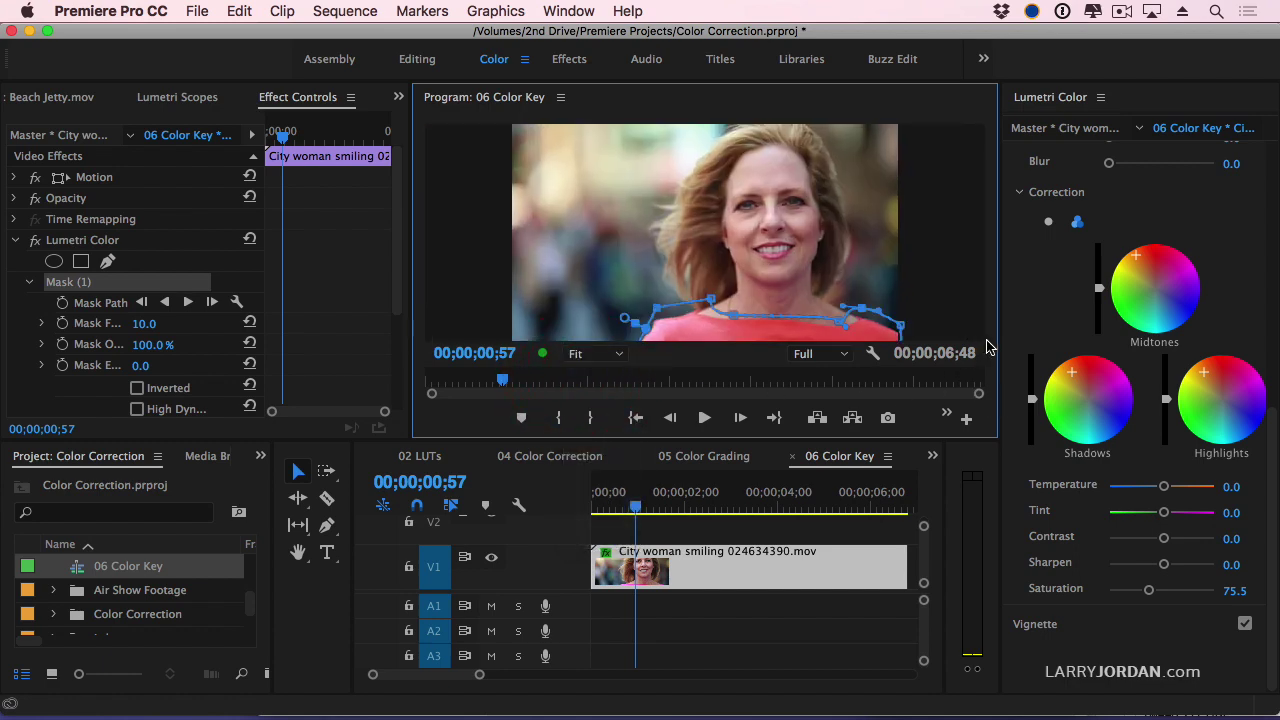
left_click(730, 650)
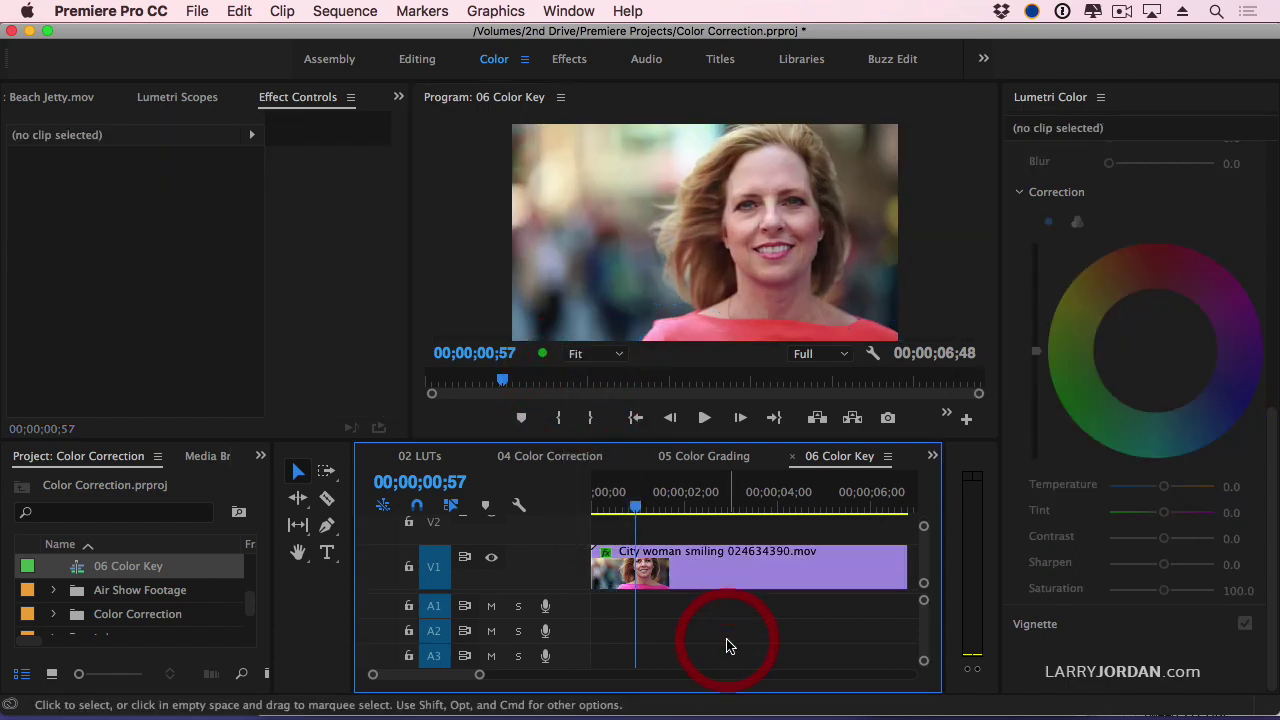
left_click_drag(636, 507, 686, 508)
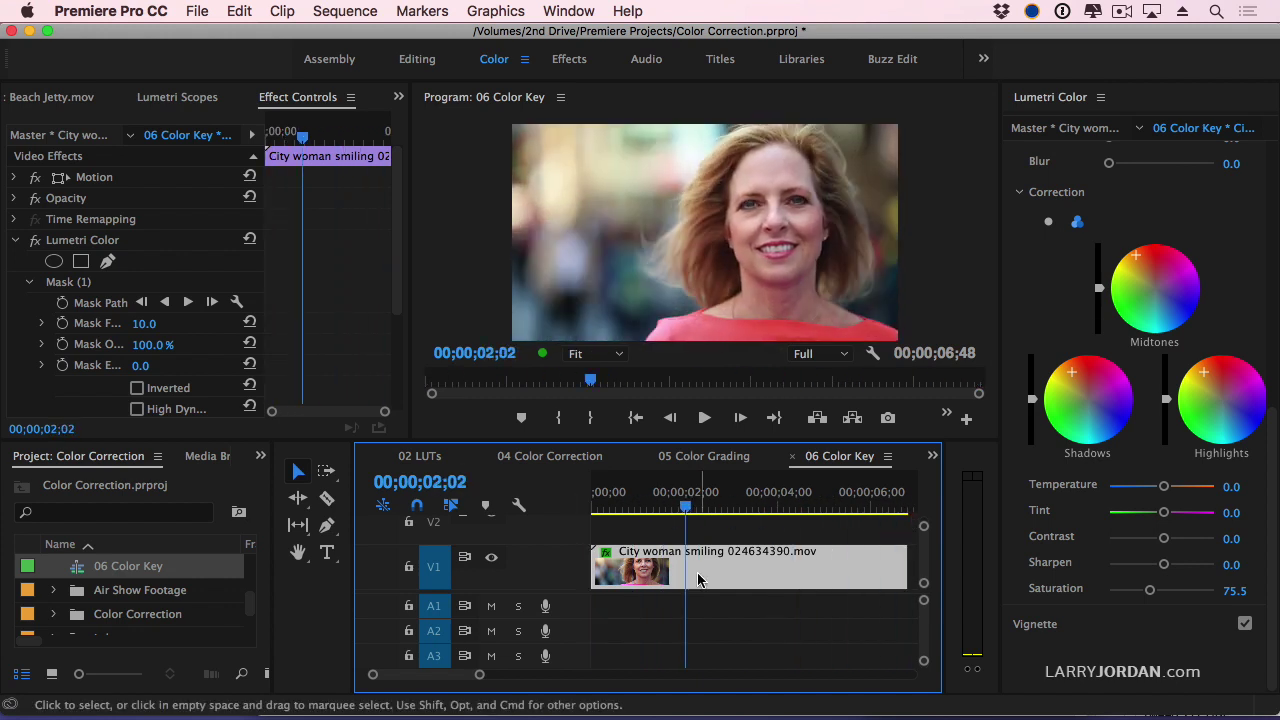
left_click_drag(698, 580, 699, 580)
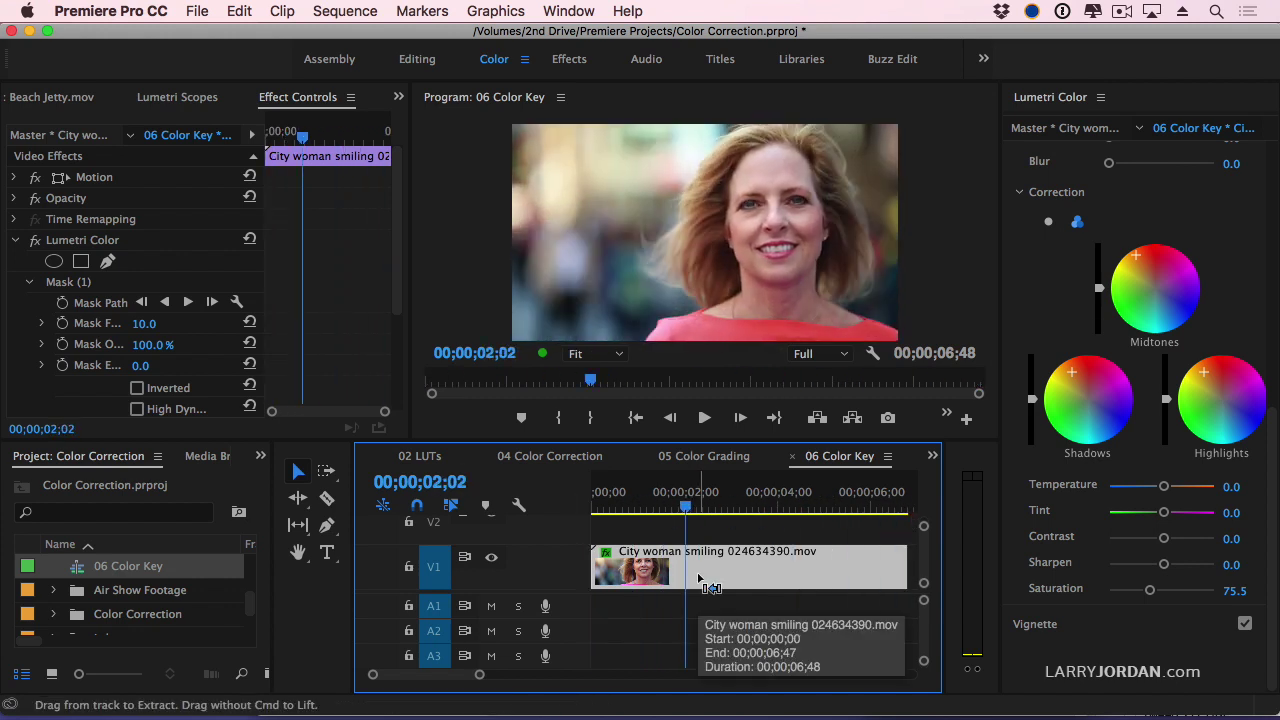